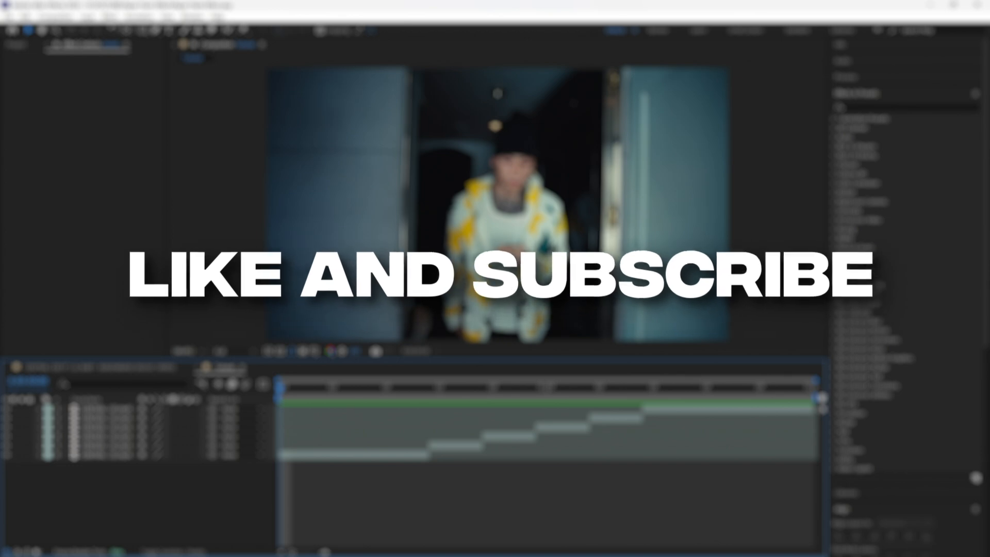
# - Freeze the layer 5 clip on its first frame at 0:00:00:14 in the Tutorial composition
pyautogui.press('space')
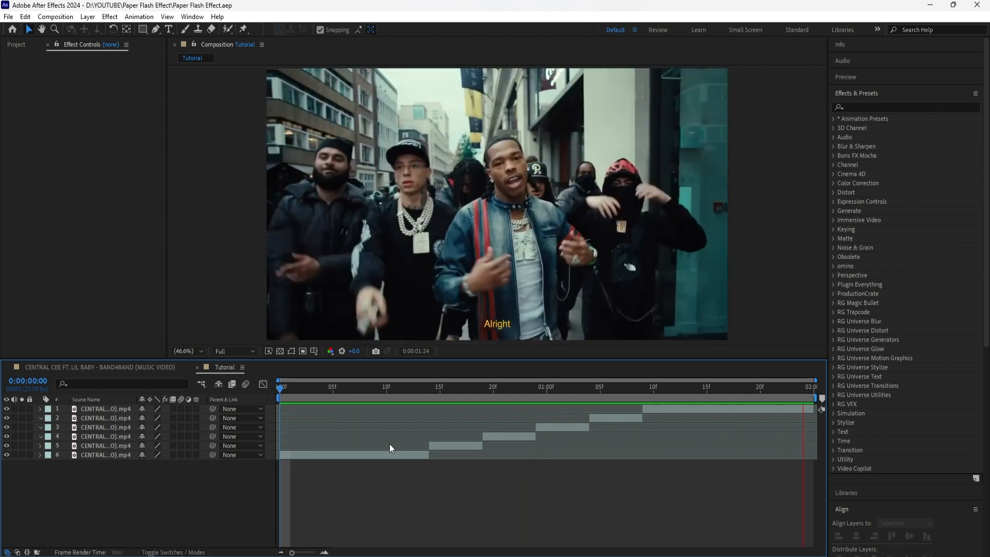
pyautogui.press('space')
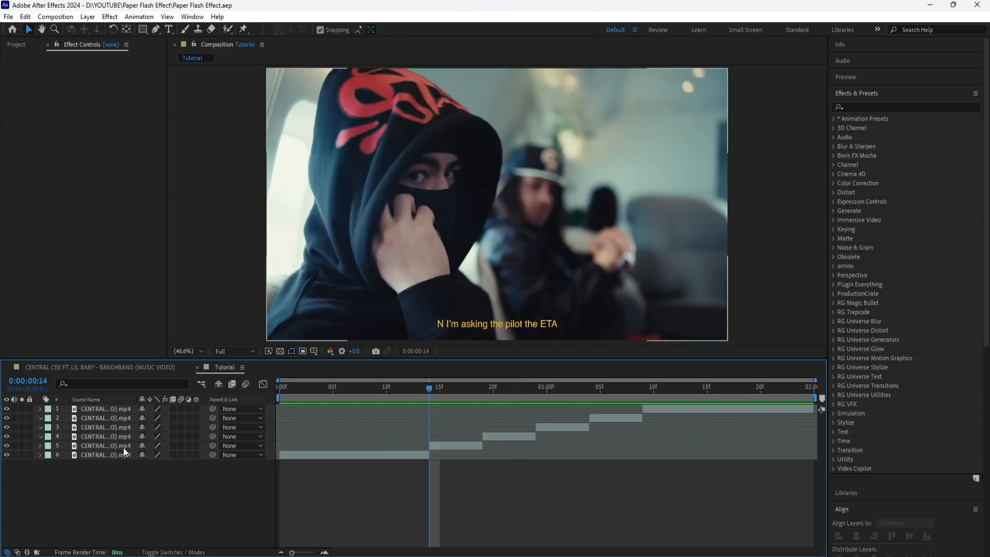
pyautogui.moveTo(429, 388)
pyautogui.mouseDown()
pyautogui.moveTo(500, 390)
pyautogui.moveTo(439, 389)
pyautogui.mouseUp()
pyautogui.click(439, 418)
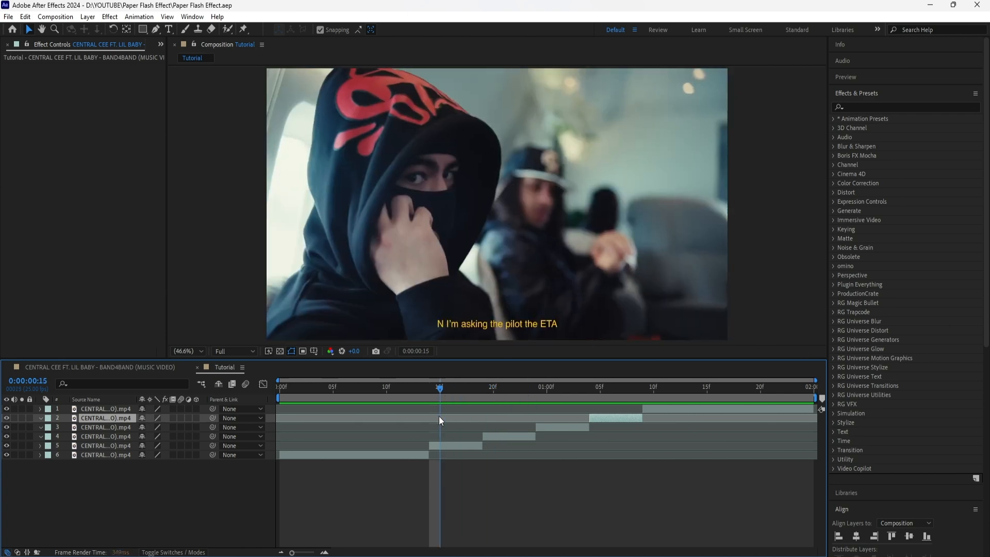
pyautogui.press('pageup')
pyautogui.click(113, 447)
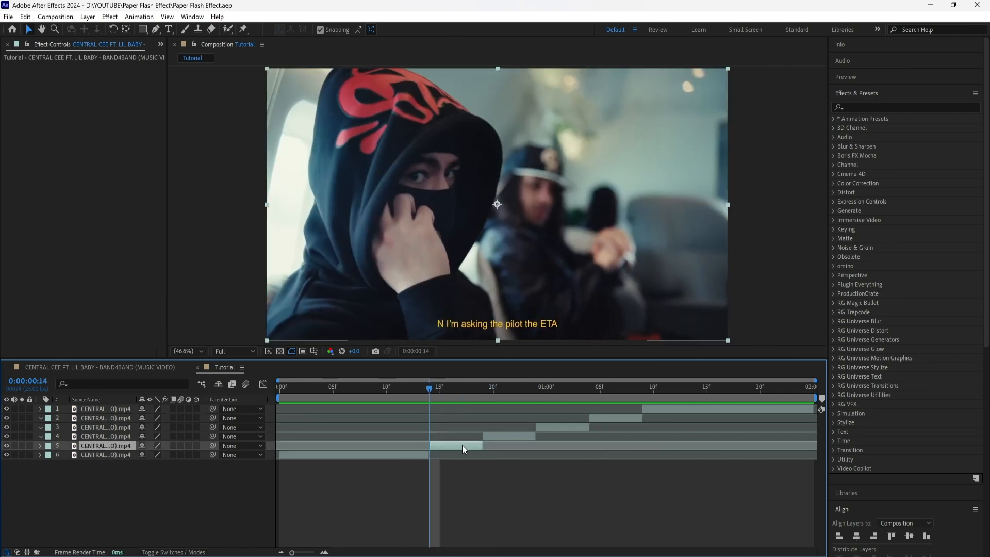
pyautogui.rightClick(101, 445)
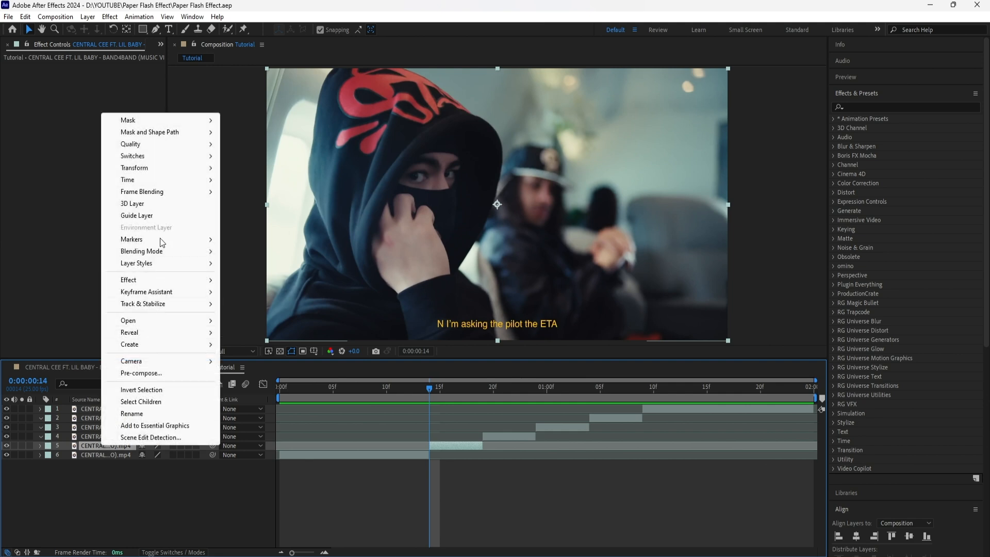
pyautogui.moveTo(162, 179)
pyautogui.click(301, 214)
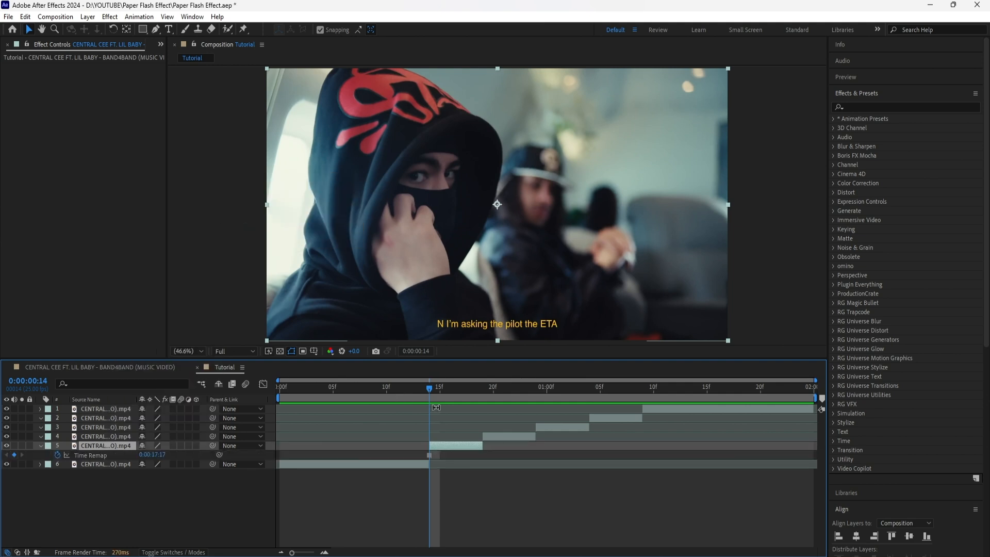
# - Freeze the clips on layers 4, 3 and 2 on their first frames, at 0:00:00:19, 0:00:00:24 and 0:00:01:04
pyautogui.moveTo(429, 392); pyautogui.dragTo(483, 392)
pyautogui.rightClick(103, 437)
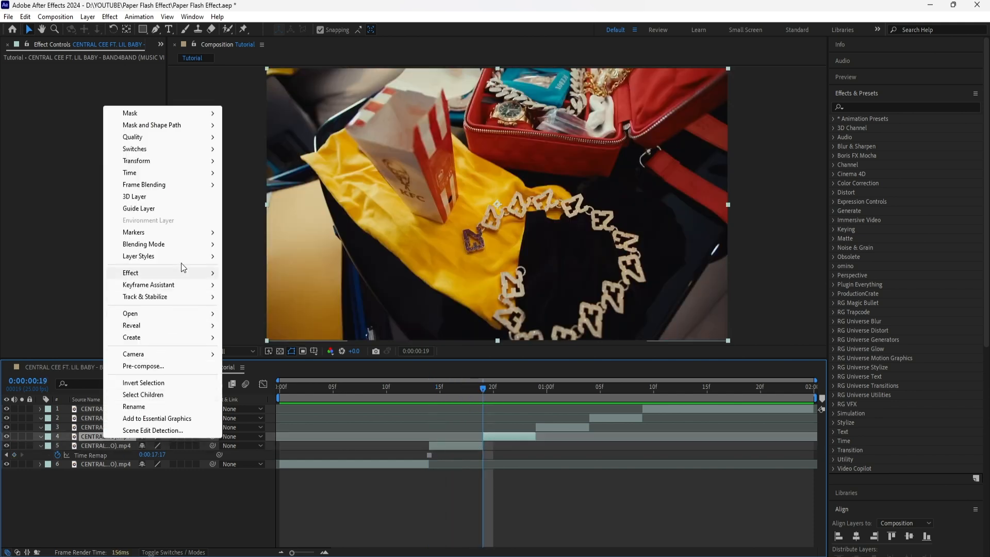
pyautogui.moveTo(155, 173)
pyautogui.click(301, 209)
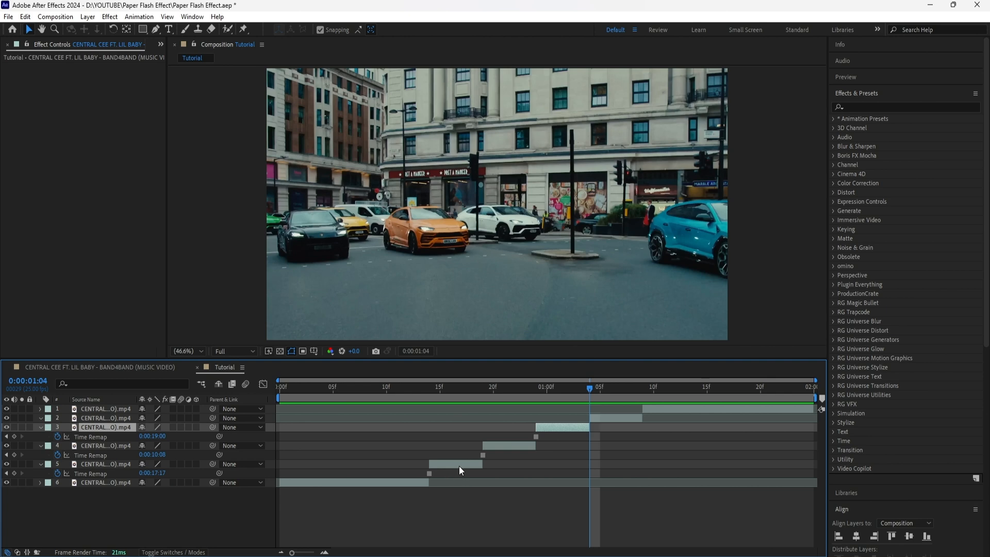
pyautogui.click(599, 419)
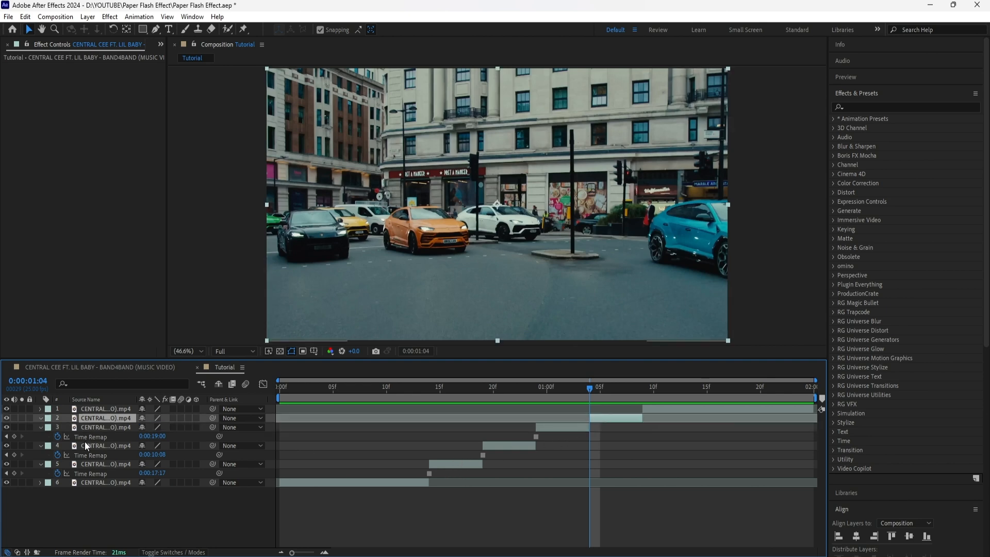
pyautogui.rightClick(96, 419)
pyautogui.moveTo(155, 152)
pyautogui.click(300, 188)
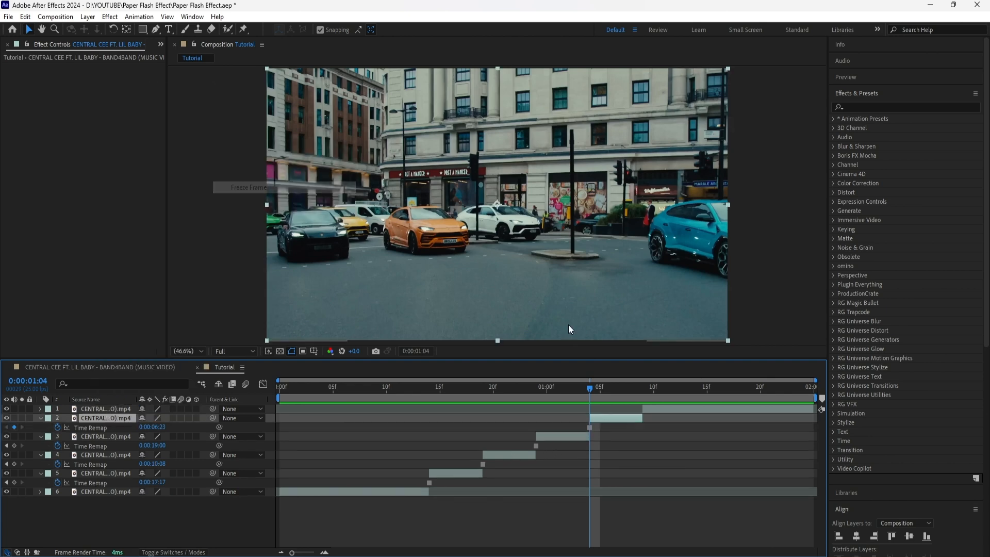
# - Extend the out points of the four frozen clips on layers 5, 4, 3 and 2 to the end of the composition
pyautogui.moveTo(589, 388); pyautogui.dragTo(437, 435)
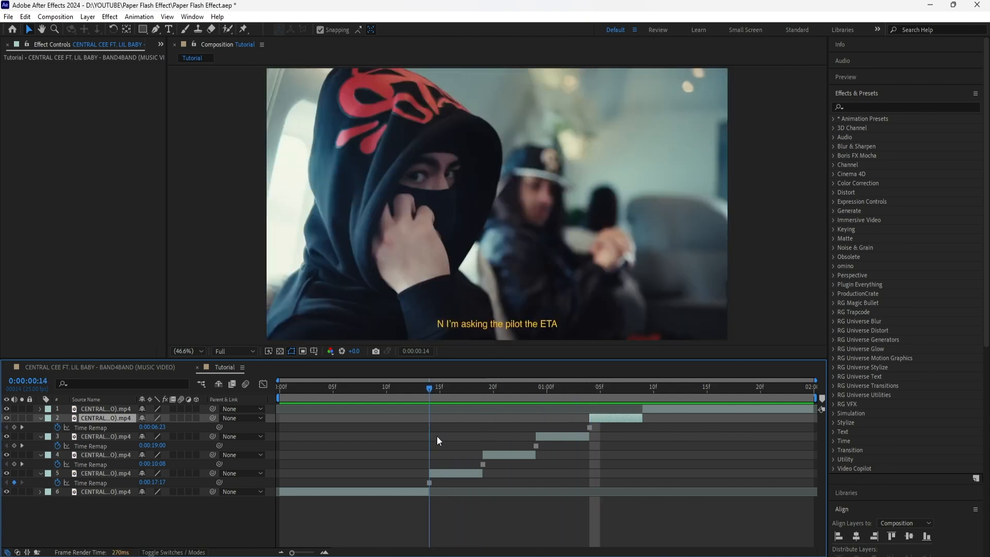
pyautogui.click(472, 473)
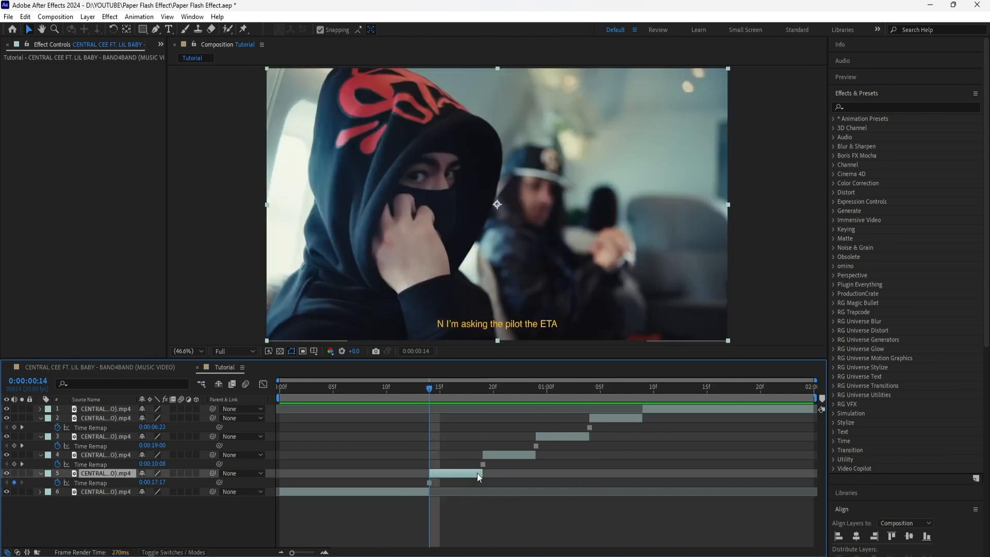
pyautogui.moveTo(485, 473); pyautogui.dragTo(815, 476)
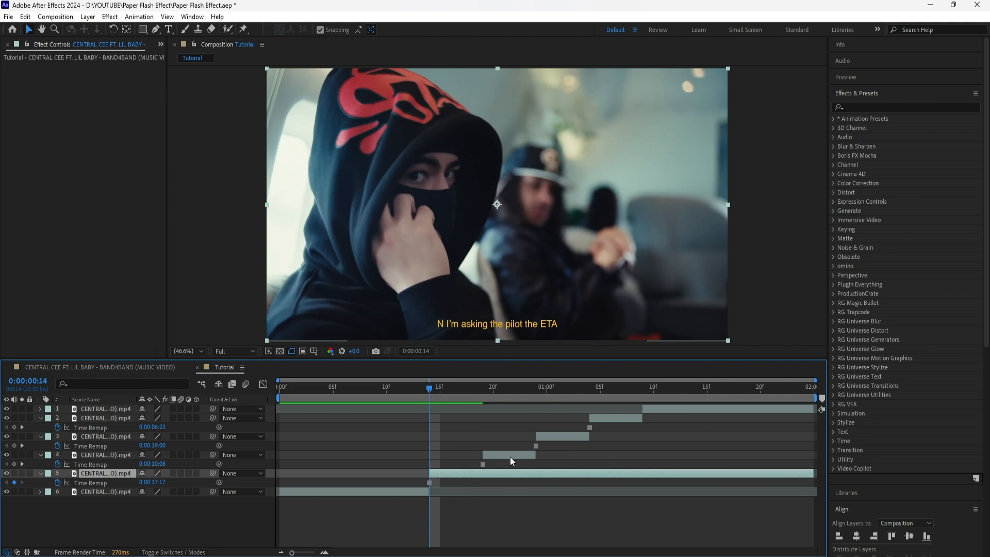
pyautogui.click(510, 457)
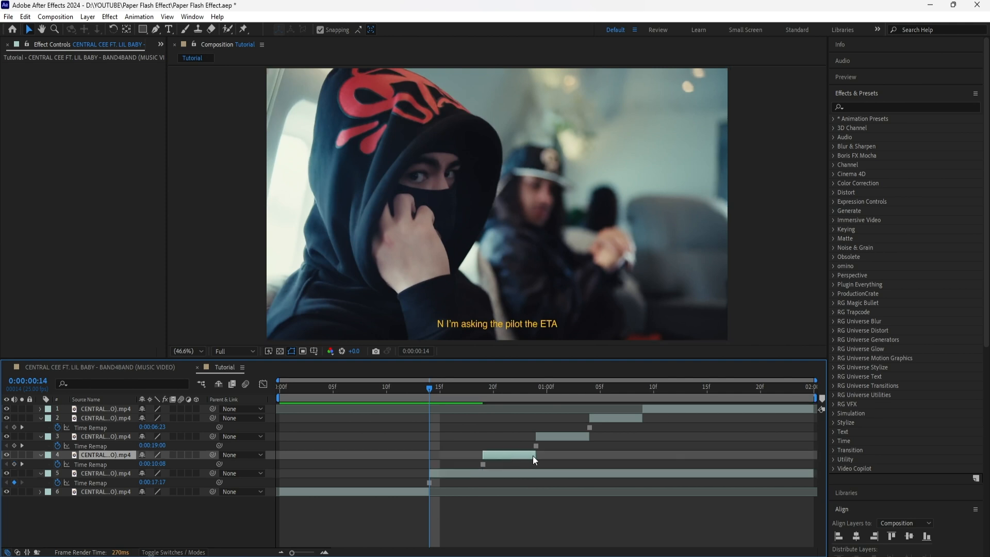
pyautogui.moveTo(534, 456); pyautogui.dragTo(817, 461)
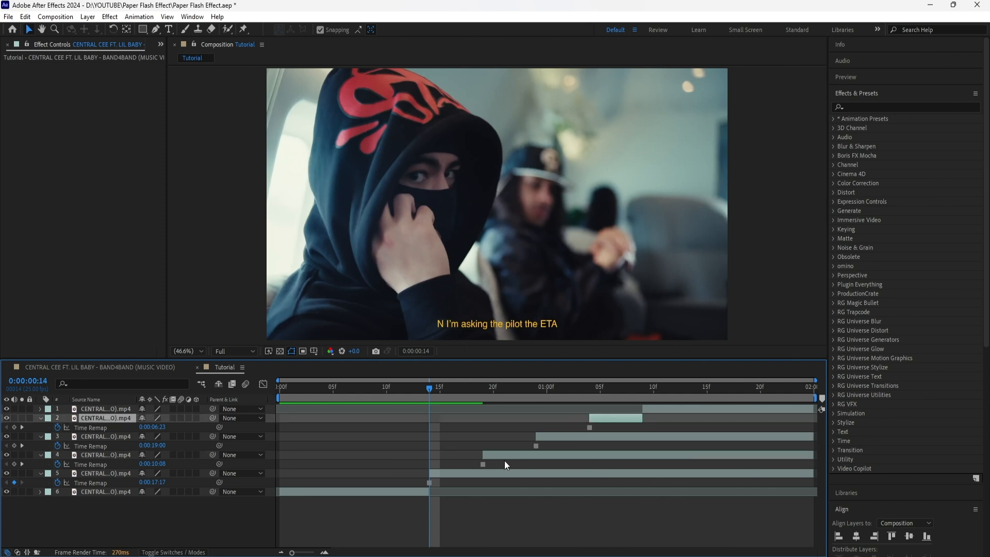
pyautogui.moveTo(638, 419); pyautogui.dragTo(815, 419)
# - Add an adjustment layer above the first frozen clip, split it at 0:00:00:14 and delete the part before that time
pyautogui.click(472, 473)
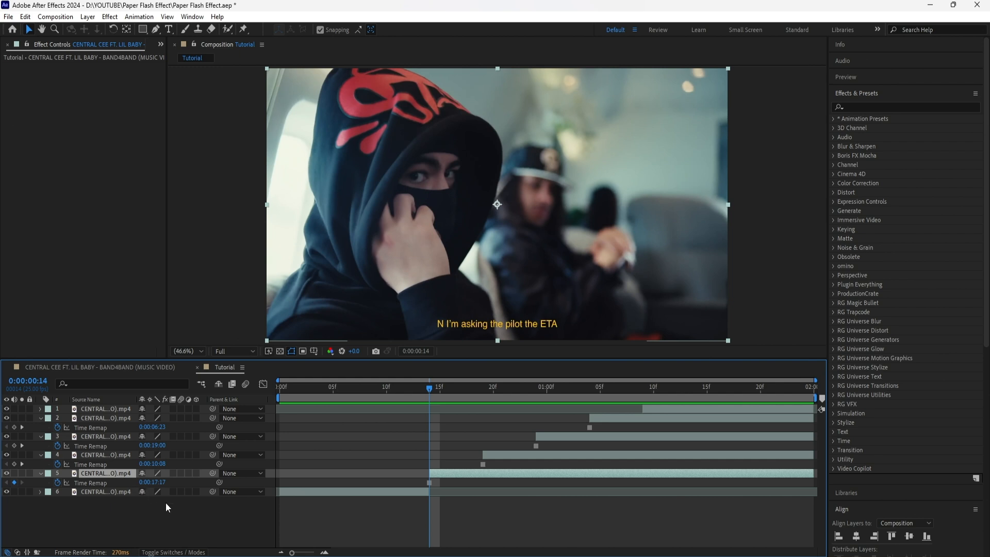
pyautogui.rightClick(190, 507)
pyautogui.moveTo(283, 373)
pyautogui.click(361, 459)
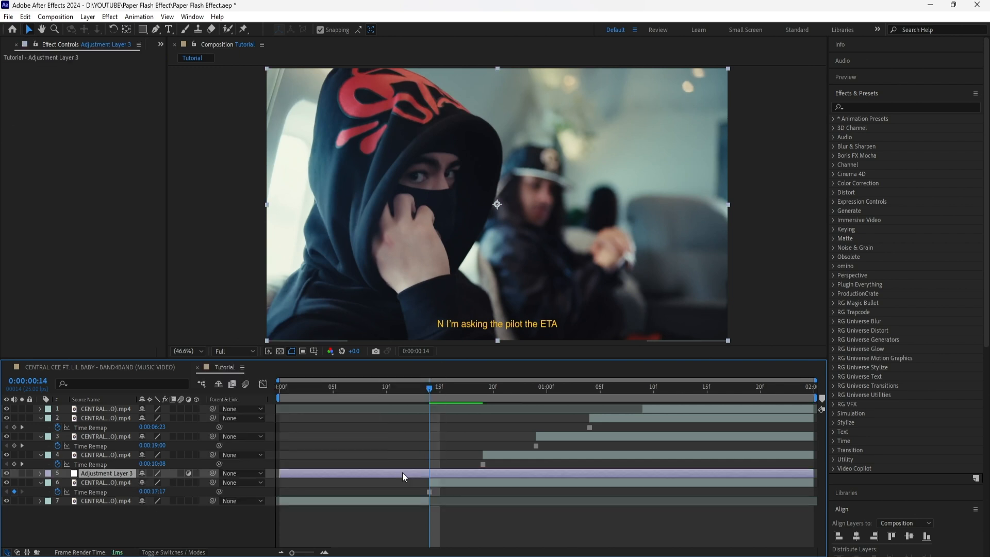
pyautogui.hotkey('ctrl', 'shift', 'd')
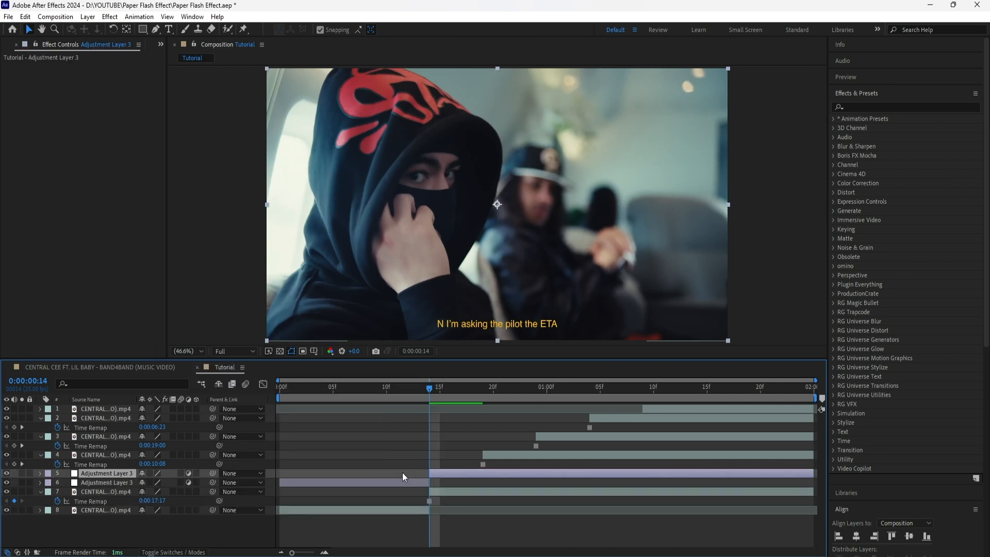
pyautogui.click(410, 482)
pyautogui.press('Delete')
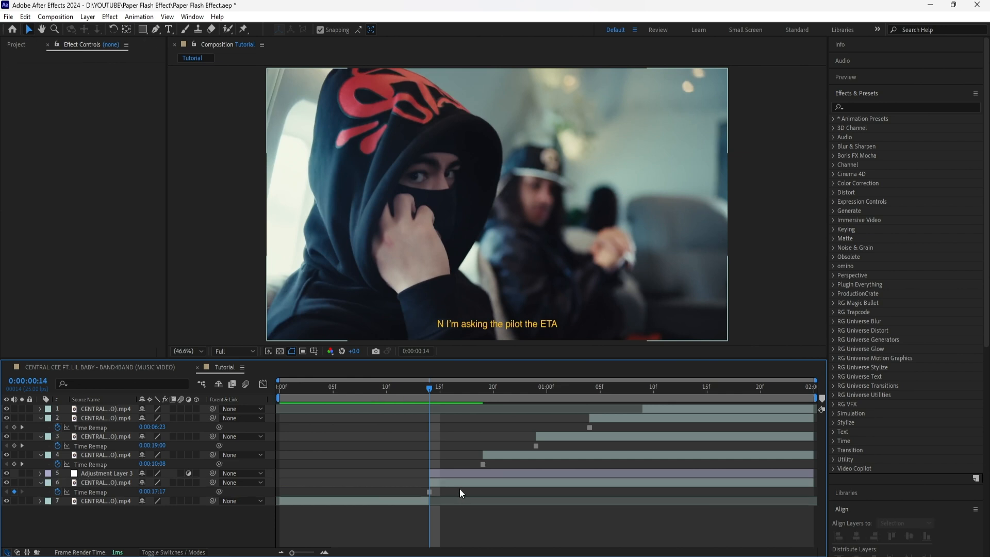
# - Apply the Tint effect to the adjustment layer and set Map White To to a pale cream orange
pyautogui.click(453, 472)
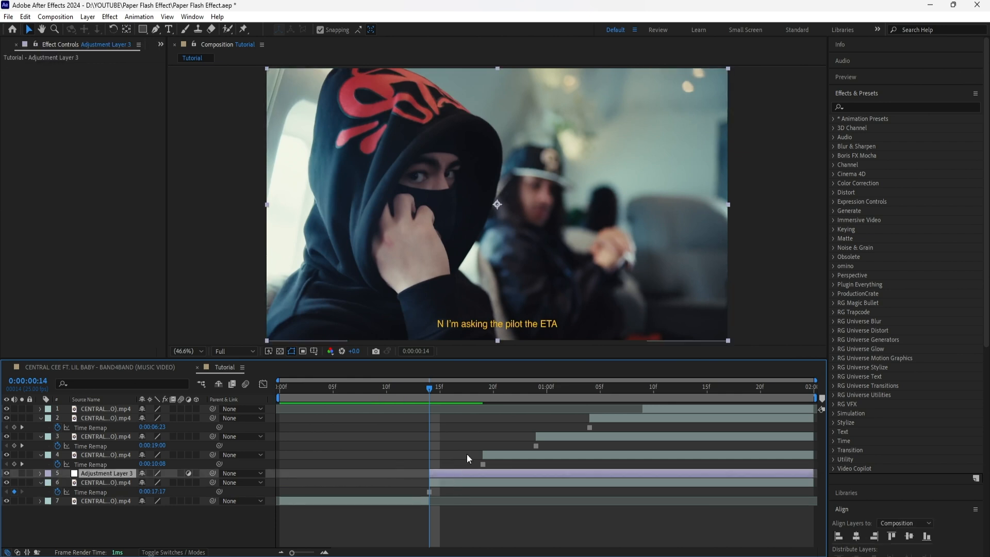
pyautogui.click(913, 106)
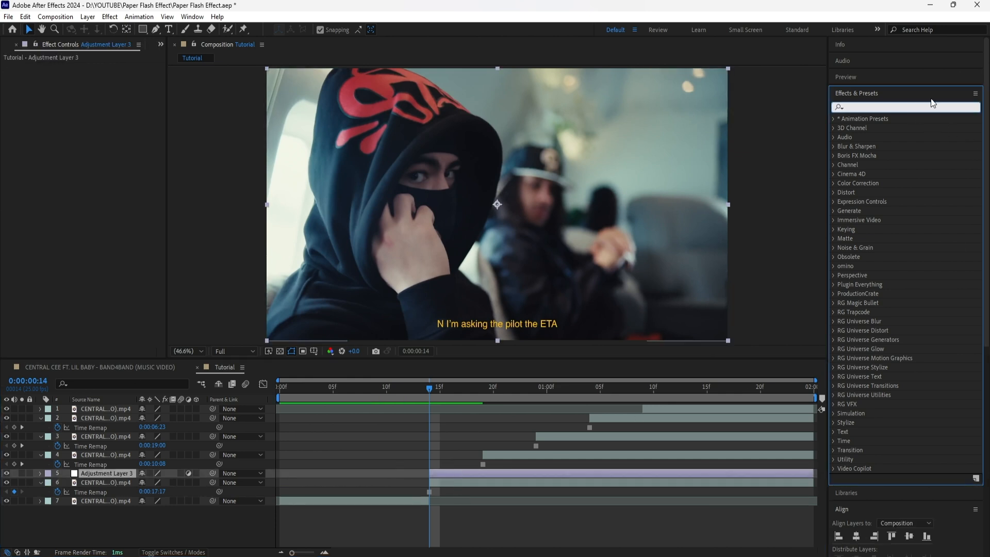
pyautogui.write('tint')
pyautogui.moveTo(871, 165); pyautogui.dragTo(110, 134)
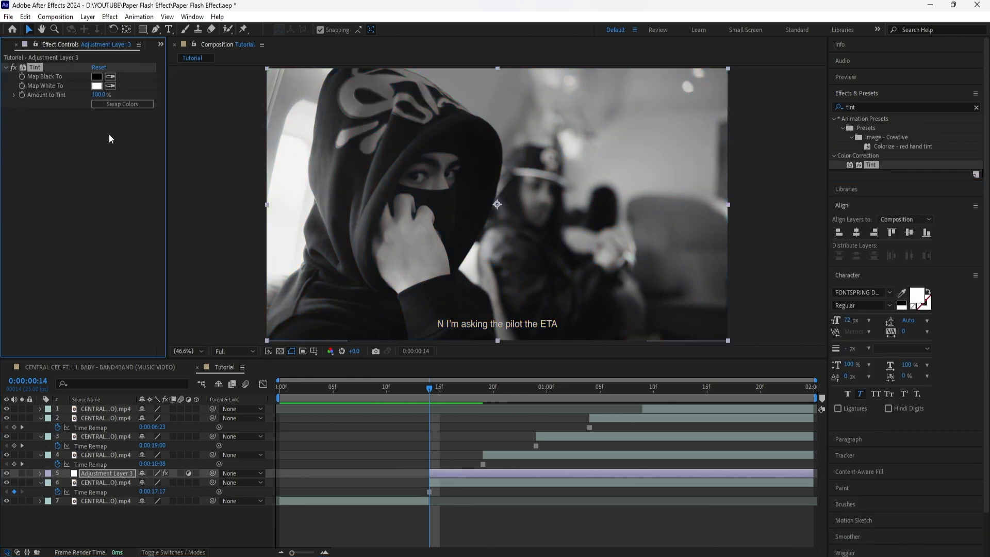
pyautogui.click(97, 86)
pyautogui.click(466, 435)
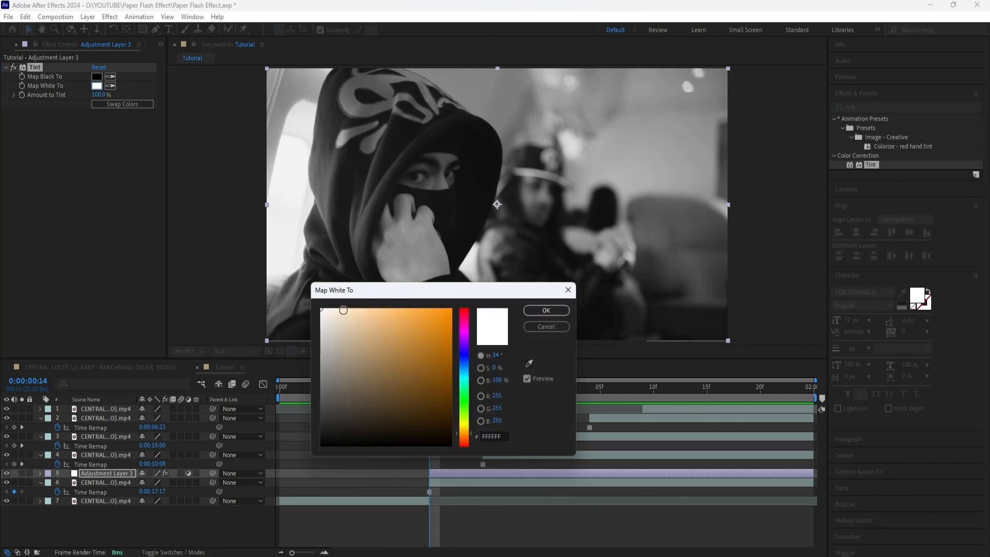
pyautogui.click(343, 310)
# - Apply Brightness & Contrast to the adjustment layer with Brightness 80 and move it above Tint in the effect order
pyautogui.click(104, 483)
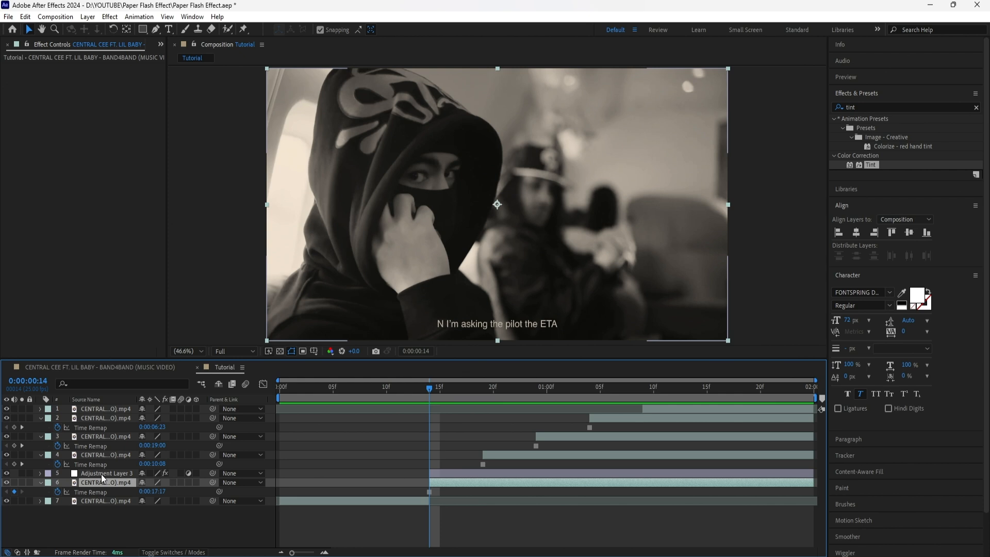
pyautogui.click(976, 107)
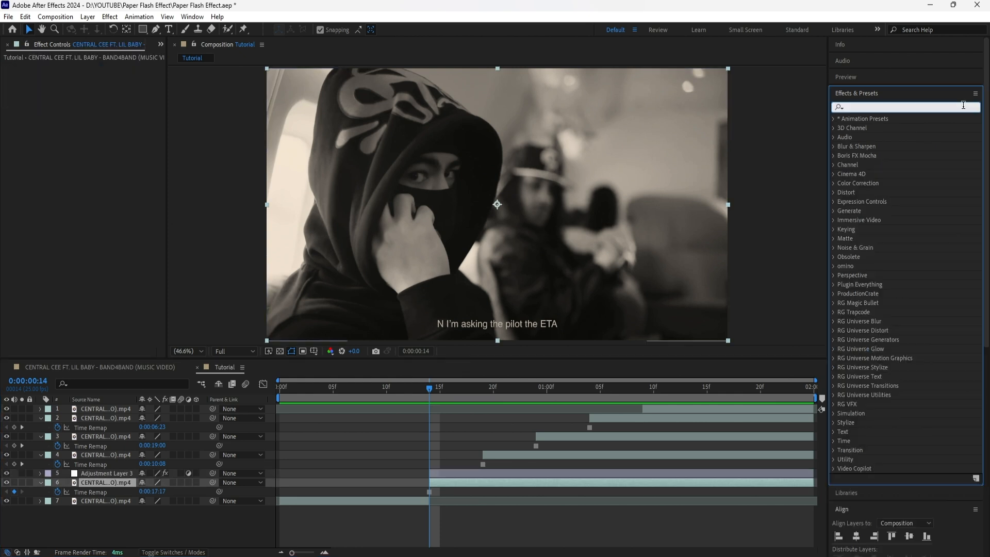
pyautogui.write('bright')
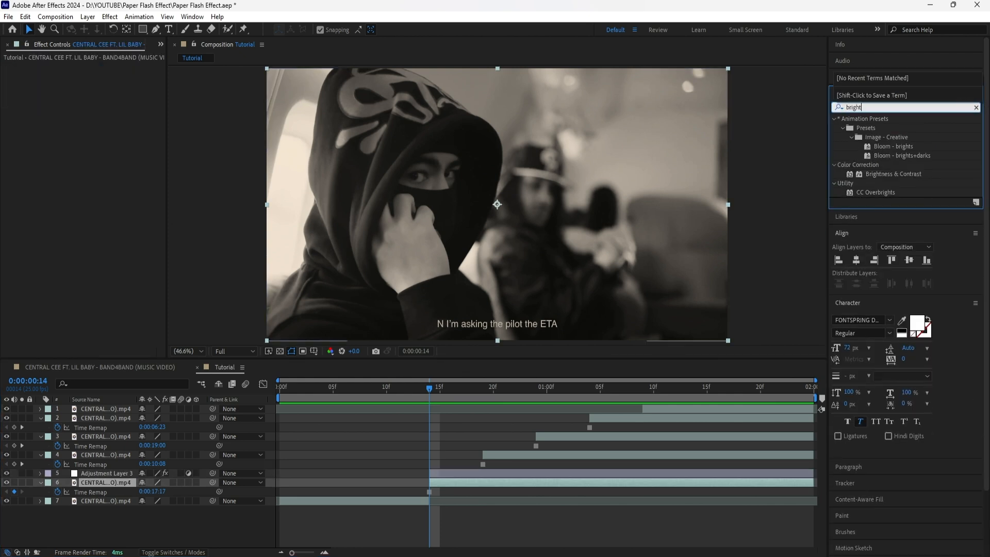
pyautogui.moveTo(890, 174); pyautogui.dragTo(106, 473)
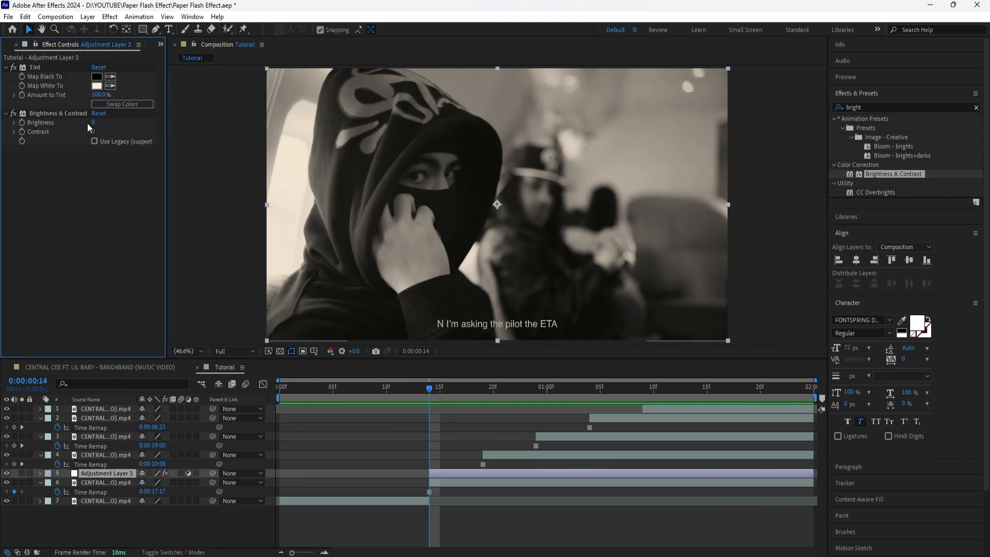
pyautogui.click(94, 123)
pyautogui.write('80')
pyautogui.press('Return')
pyautogui.moveTo(65, 110); pyautogui.dragTo(57, 65)
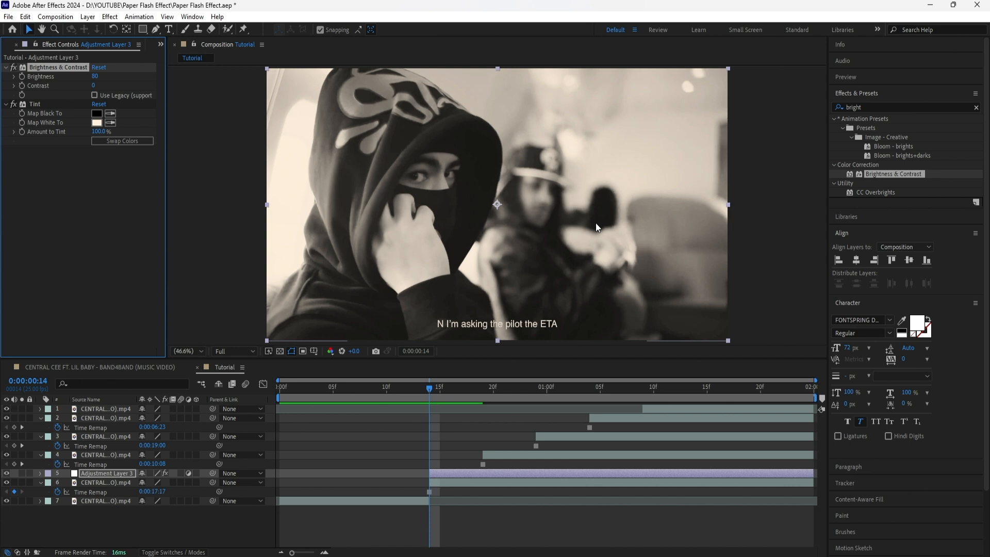
# - Duplicate the adjustment layer three times and place one copy directly above each of the other three frozen clips
pyautogui.click(126, 473)
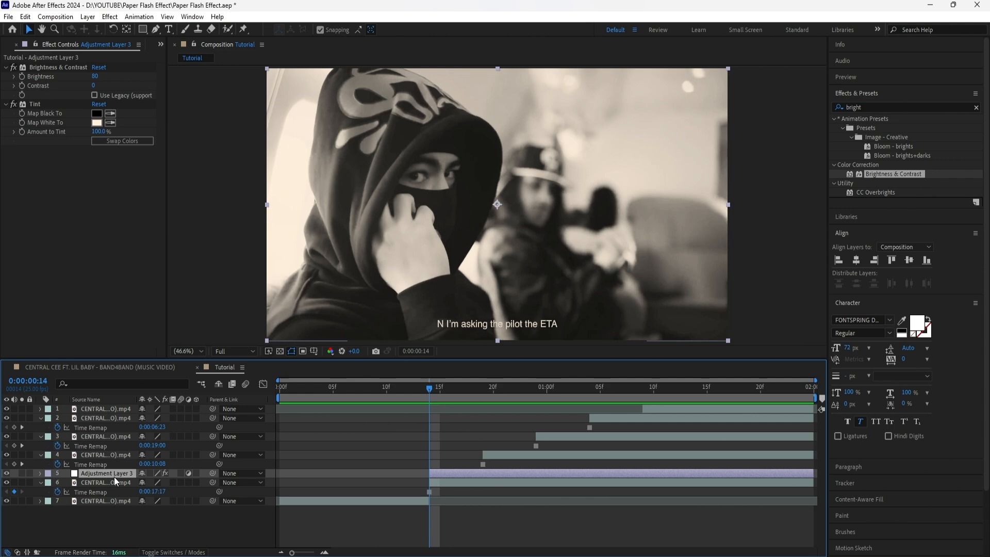
pyautogui.hotkey('ctrl', 'd')
pyautogui.hotkey('ctrl', 'd')
pyautogui.hotkey('ctrl', 'd')
pyautogui.click(123, 492)
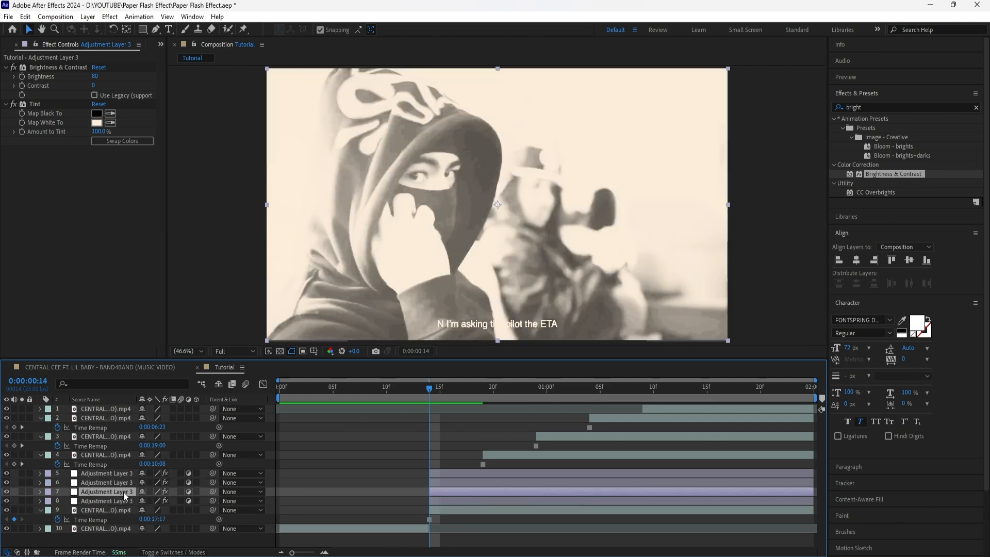
pyautogui.moveTo(123, 491); pyautogui.dragTo(119, 452)
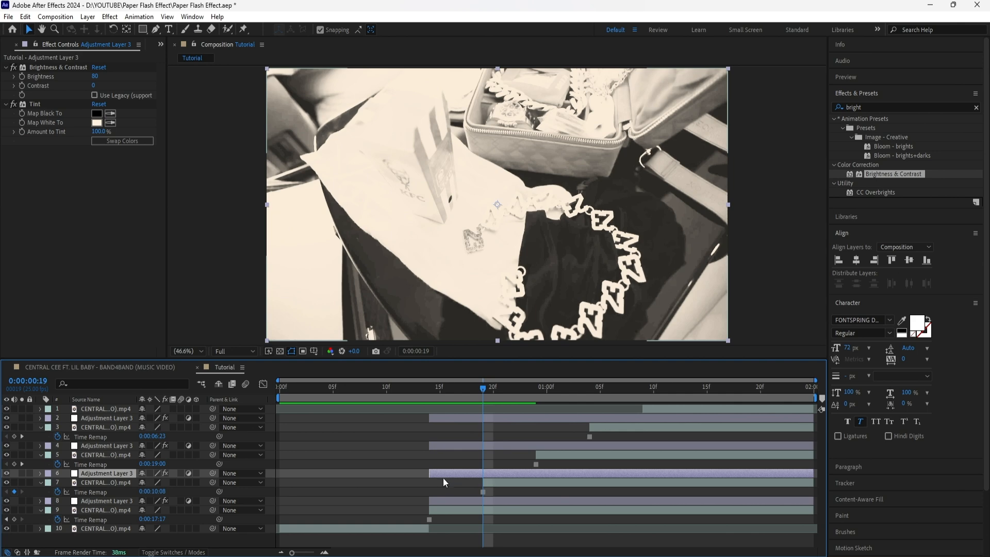
# - Trim the start of each adjustment layer copy to match the in point of the frozen clip beneath it
pyautogui.moveTo(429, 473); pyautogui.dragTo(483, 474)
pyautogui.click(496, 483)
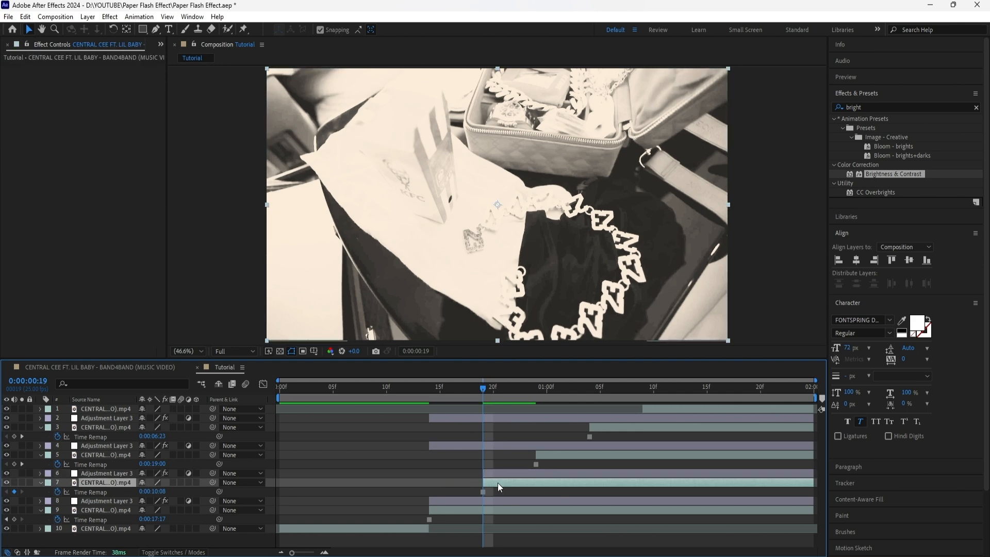
pyautogui.moveTo(487, 391); pyautogui.dragTo(537, 393)
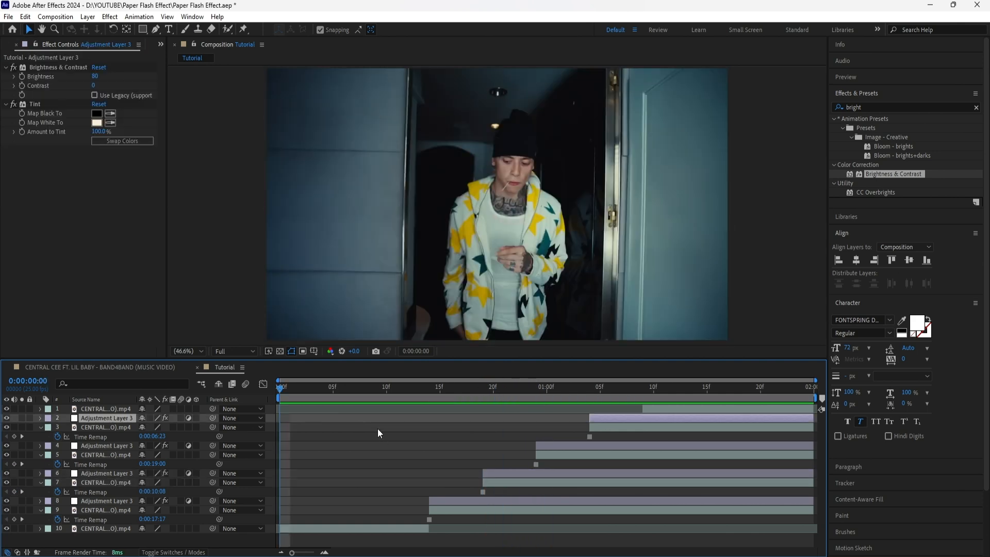
pyautogui.press('space')
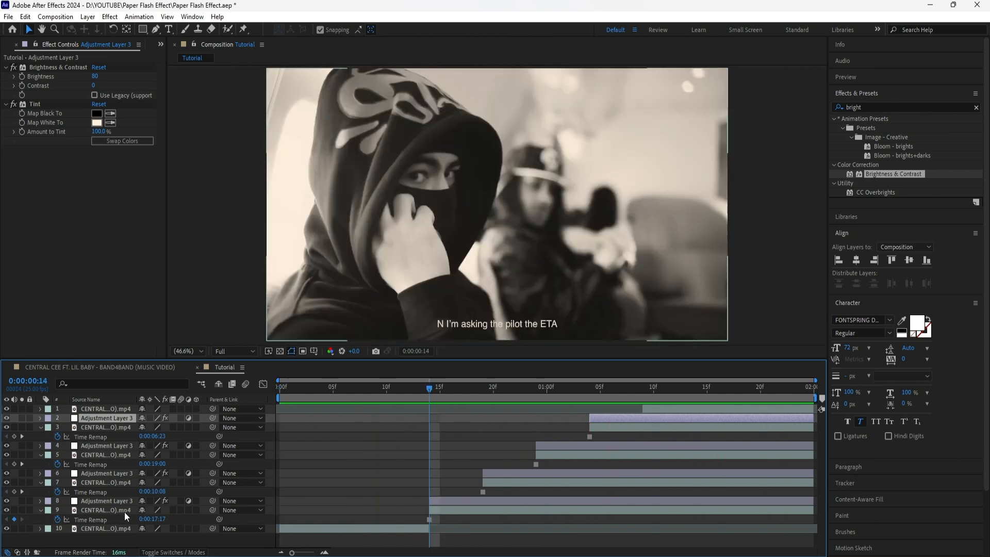
# - Pre-compose each frozen clip together with the adjustment layer directly above it, giving four pre-comps
pyautogui.click(115, 503)
pyautogui.keyDown('shift'); pyautogui.click(116, 510); pyautogui.keyUp('shift')
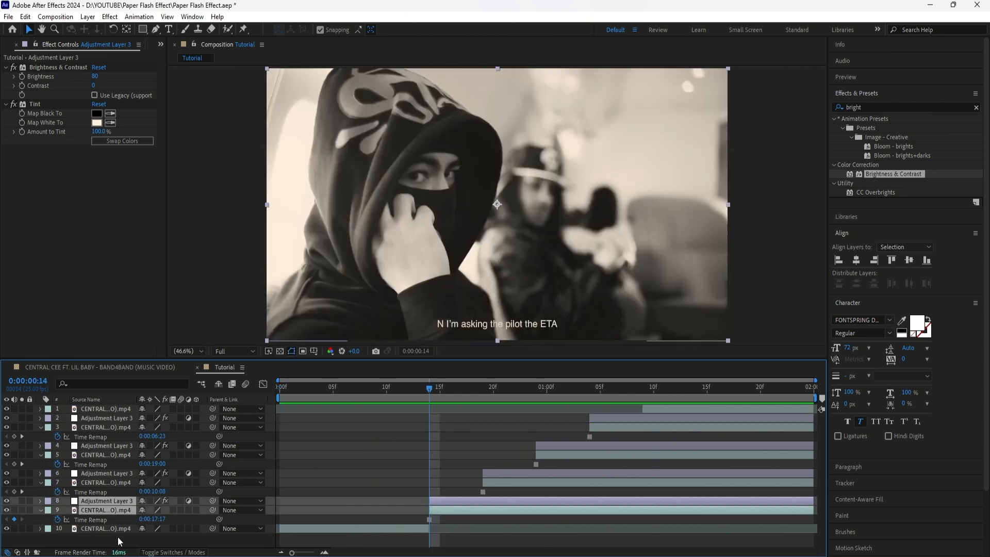
pyautogui.click(117, 538)
pyautogui.click(118, 503)
pyautogui.keyDown('shift'); pyautogui.click(119, 510); pyautogui.keyUp('shift')
pyautogui.rightClick(119, 500)
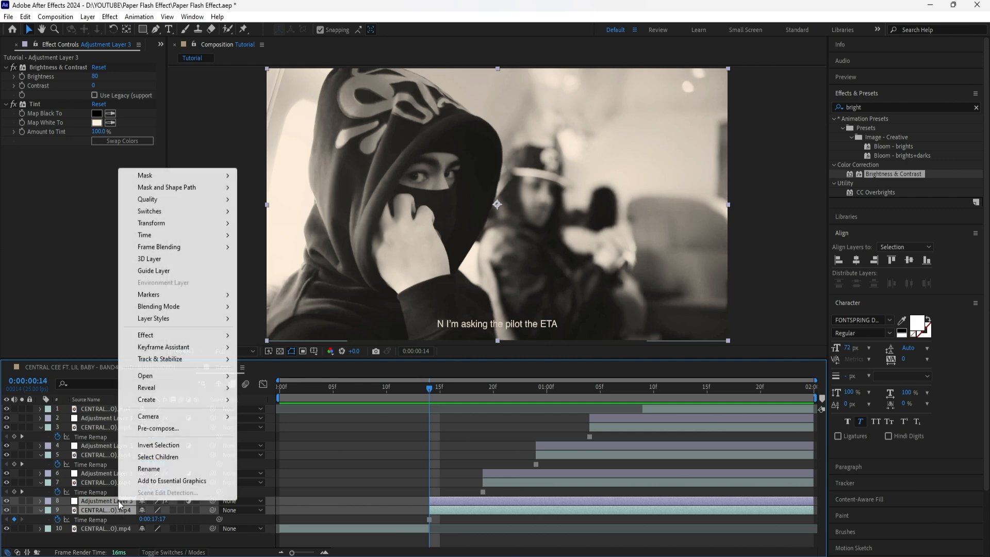
pyautogui.click(158, 428)
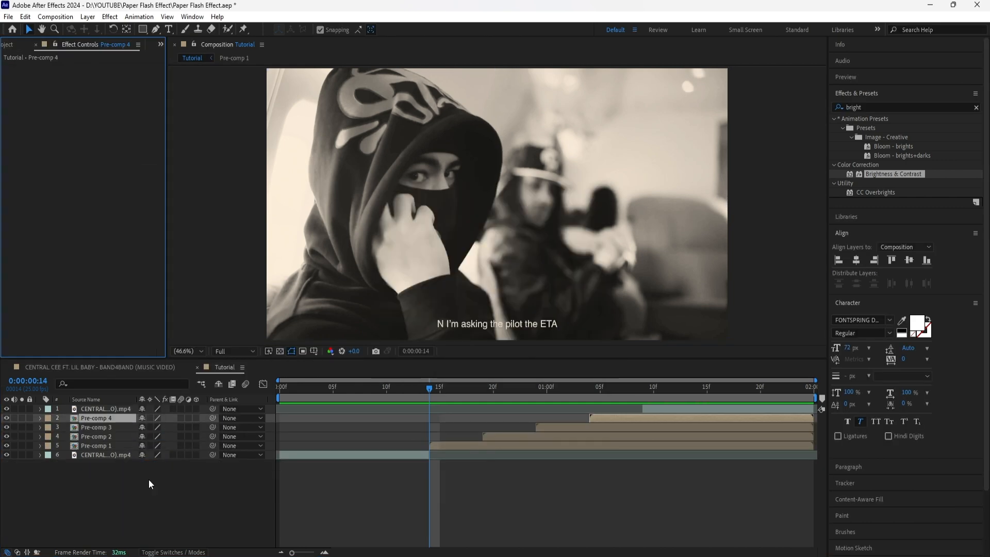
pyautogui.click(116, 444)
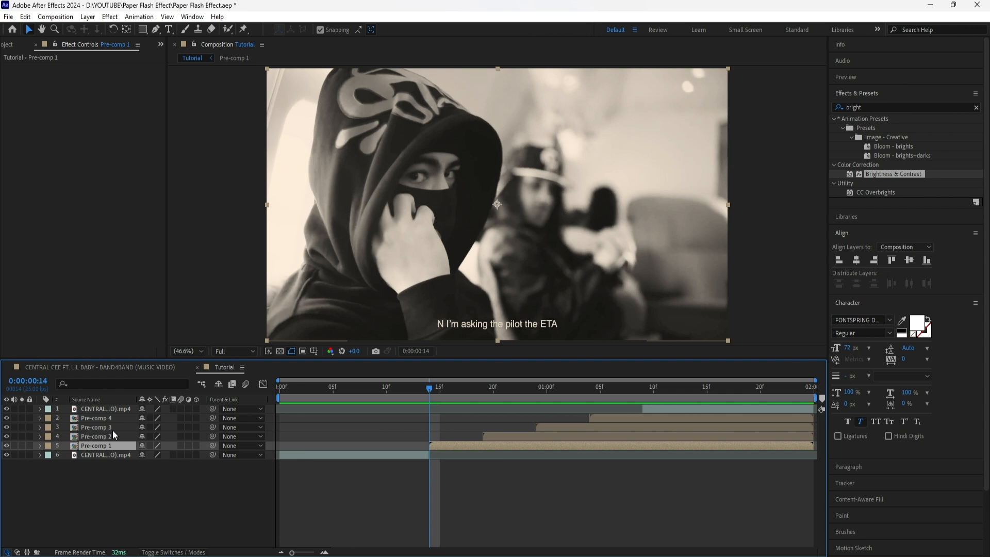
pyautogui.click(118, 420)
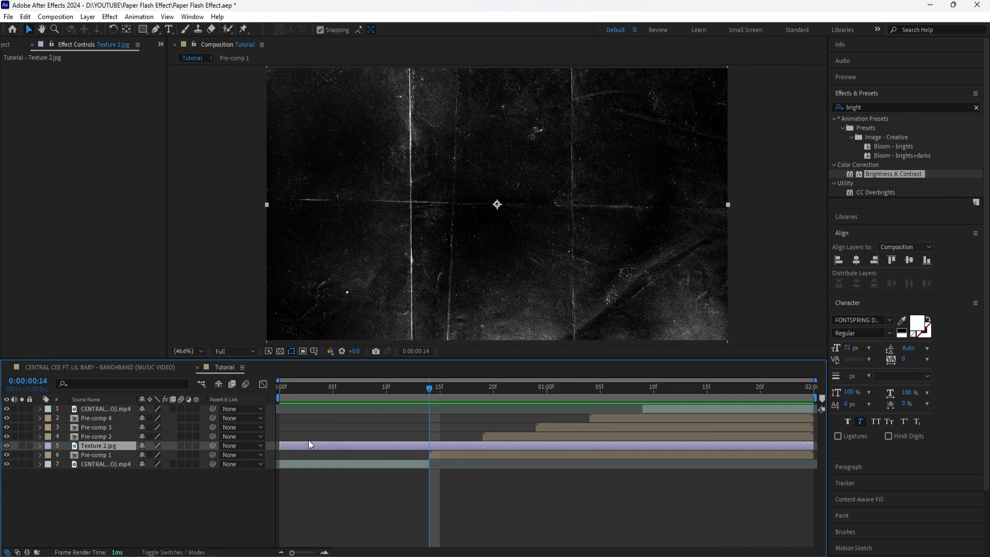
# - Trim the start of the Texture 2.jpg layer to the in point of Pre-comp 1 and set its blending mode to Add
pyautogui.moveTo(283, 445); pyautogui.dragTo(429, 458)
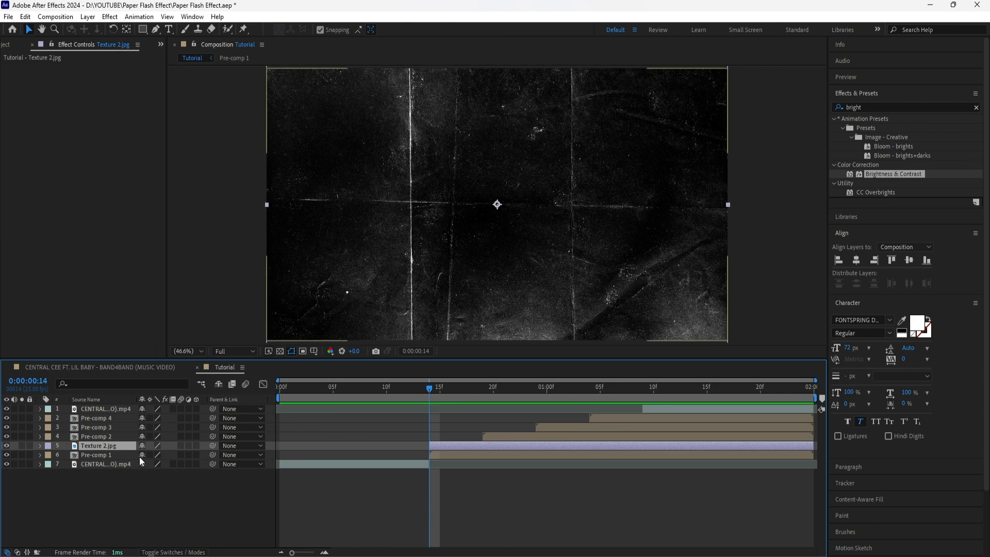
pyautogui.click(122, 454)
pyautogui.click(124, 446)
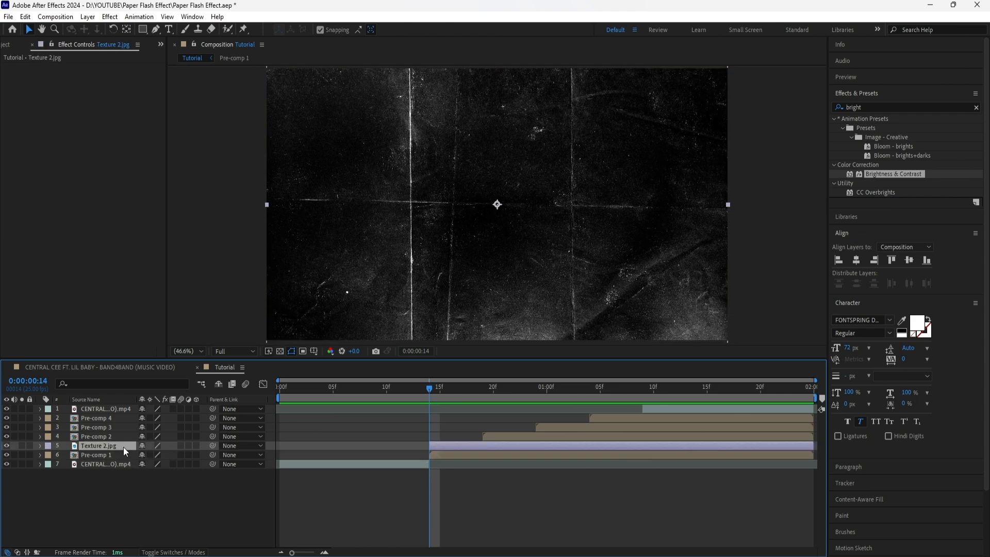
pyautogui.click(191, 552)
pyautogui.click(151, 445)
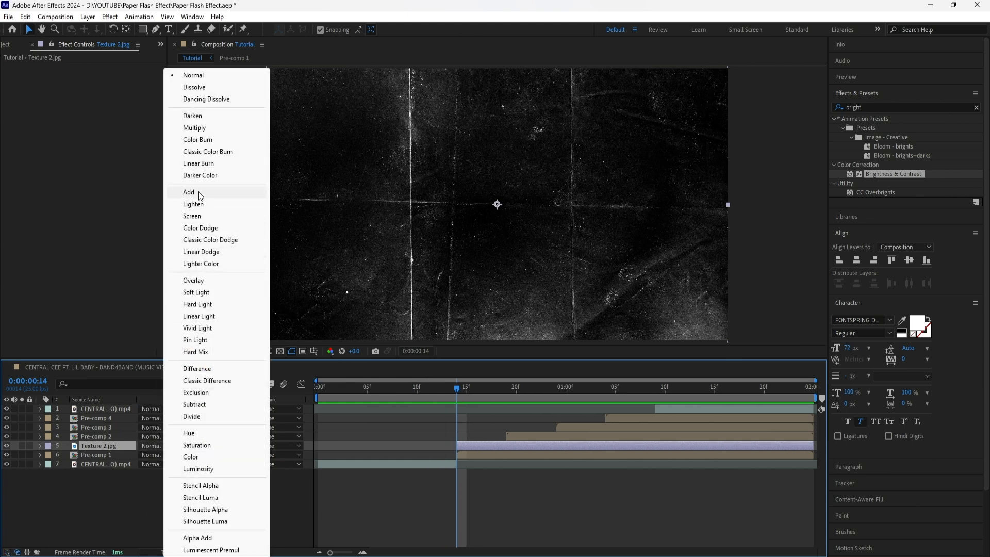
pyautogui.click(189, 192)
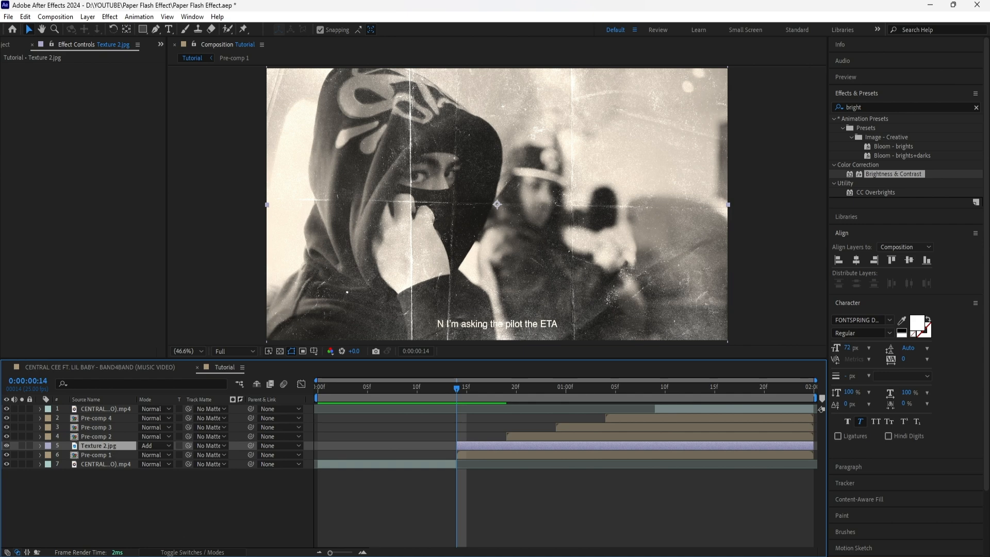
# - Set the opacity of the Texture 2.jpg layer to 50%
pyautogui.click(191, 553)
pyautogui.press('t')
pyautogui.click(144, 456)
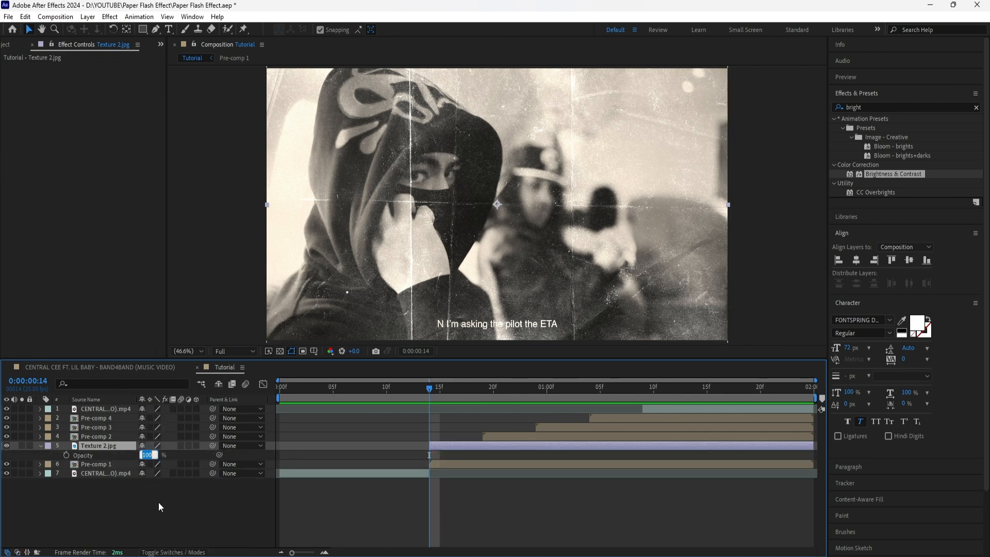
pyautogui.write('50')
pyautogui.press('Return')
pyautogui.click(162, 502)
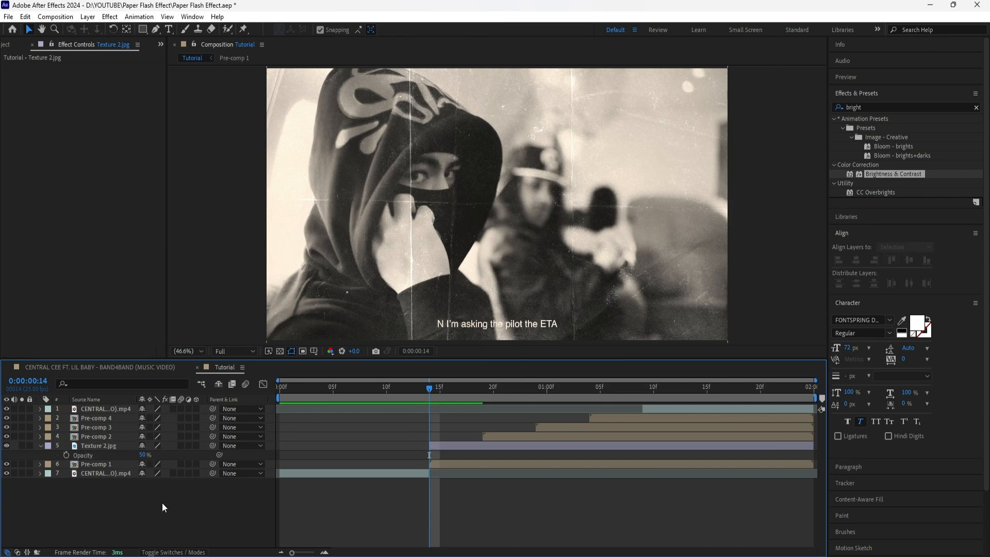
# - Scale the Texture 2.jpg layer to 160% and reposition it to 910, 949
pyautogui.click(103, 445)
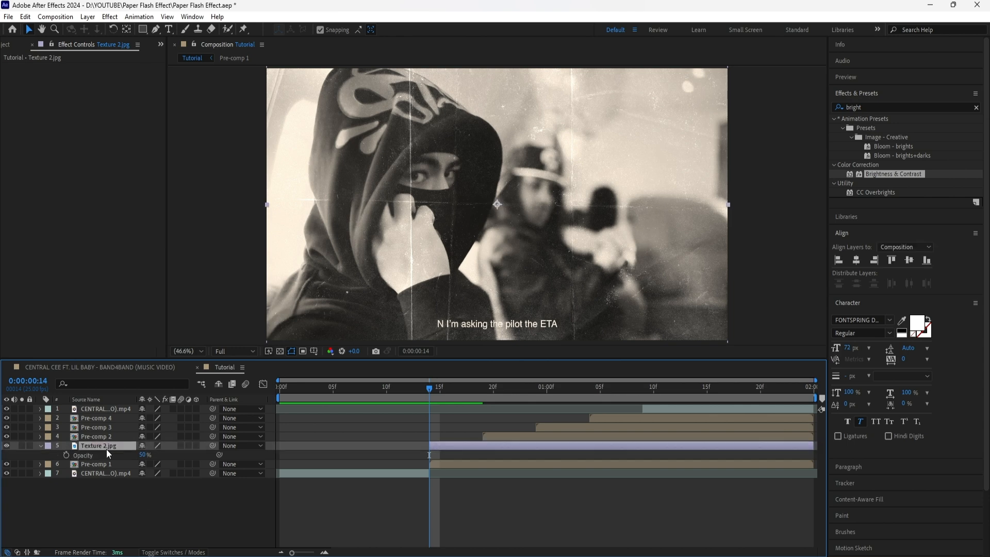
pyautogui.press('s')
pyautogui.hotkey('shift', 'p')
pyautogui.moveTo(155, 464); pyautogui.dragTo(376, 452)
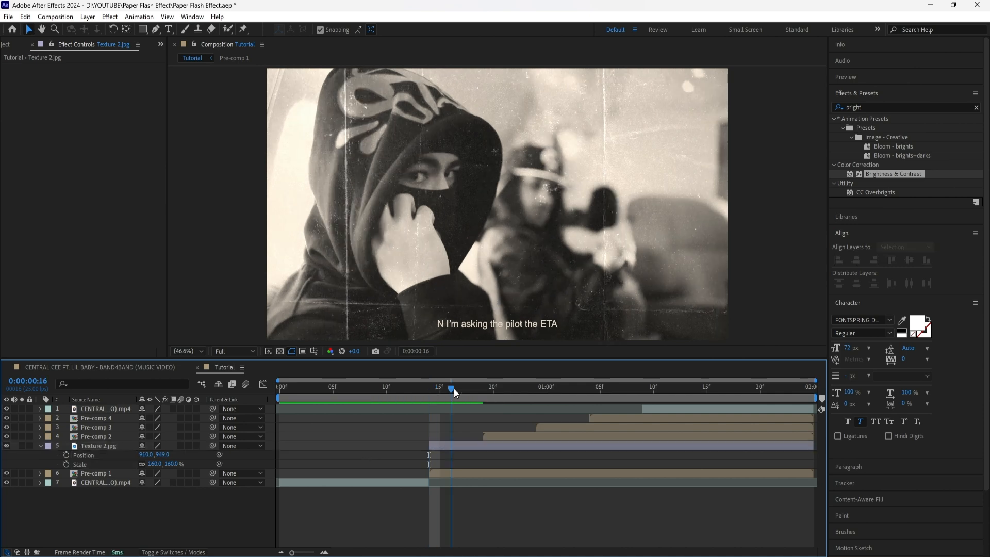
# - Duplicate the Texture 2.jpg layer three times and place one copy directly above each of Pre-comp 2, Pre-comp 3 and Pre-comp 4
pyautogui.click(111, 445)
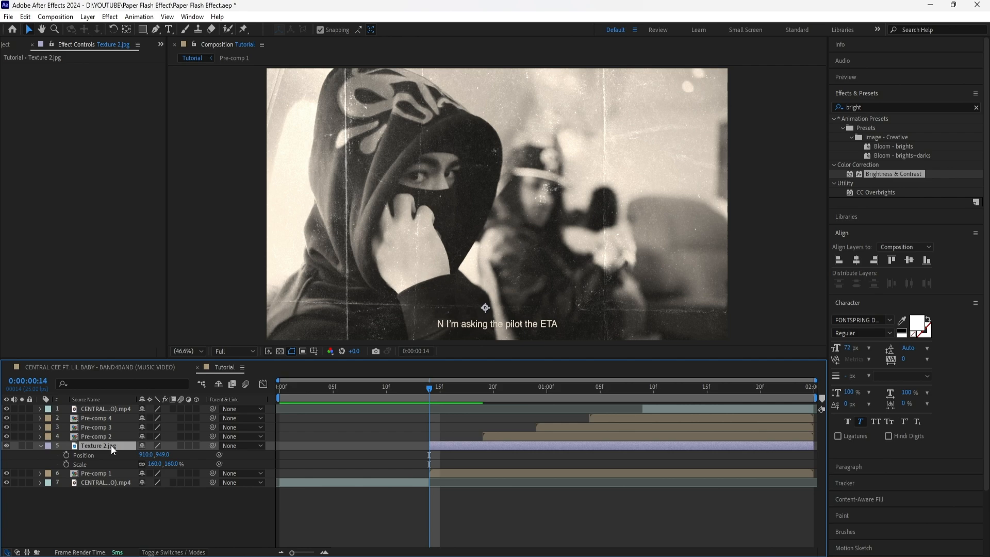
pyautogui.hotkey('ctrl', 'd')
pyautogui.hotkey('ctrl', 'd')
pyautogui.hotkey('ctrl', 'd')
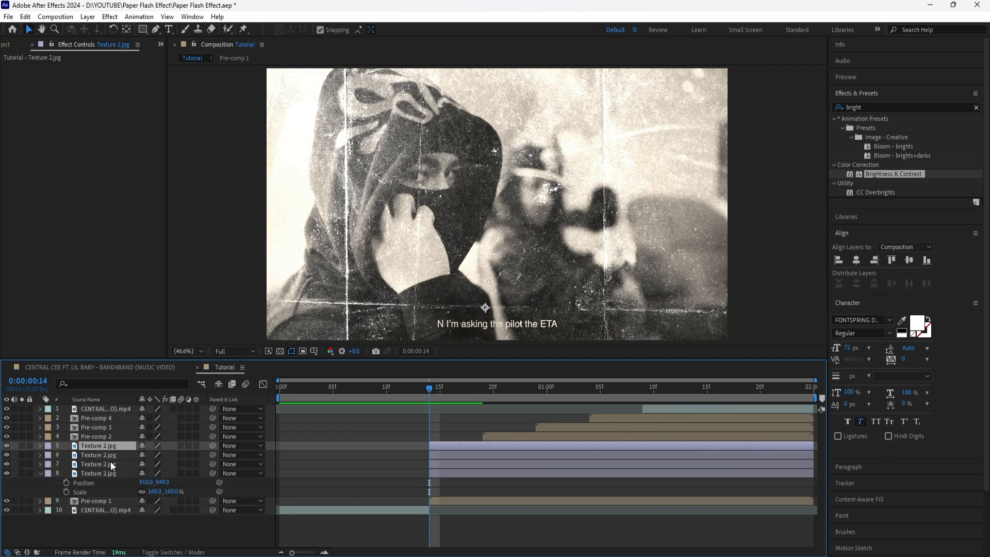
pyautogui.hotkey('ctrl', 'alt', 'Up')
pyautogui.moveTo(108, 466); pyautogui.dragTo(109, 426)
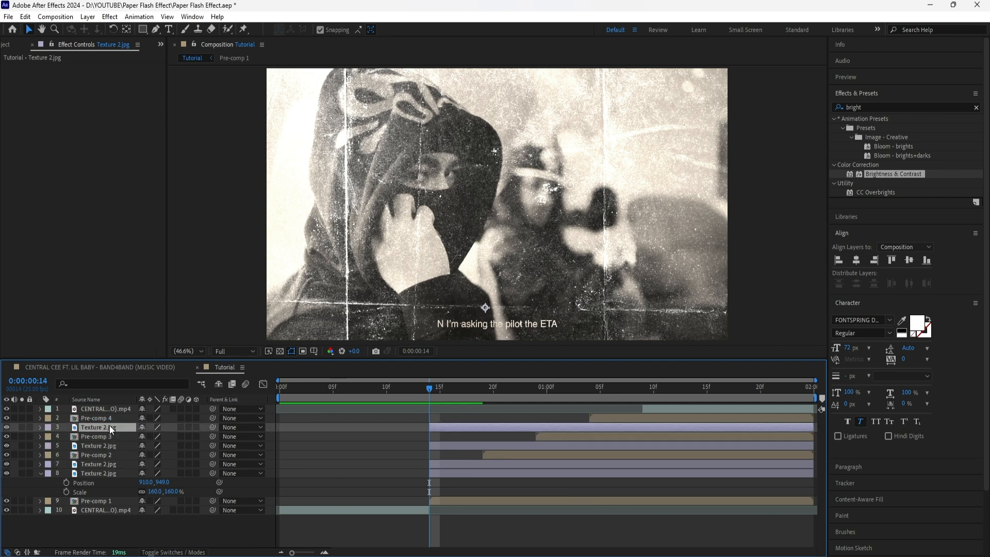
pyautogui.moveTo(109, 464); pyautogui.dragTo(109, 416)
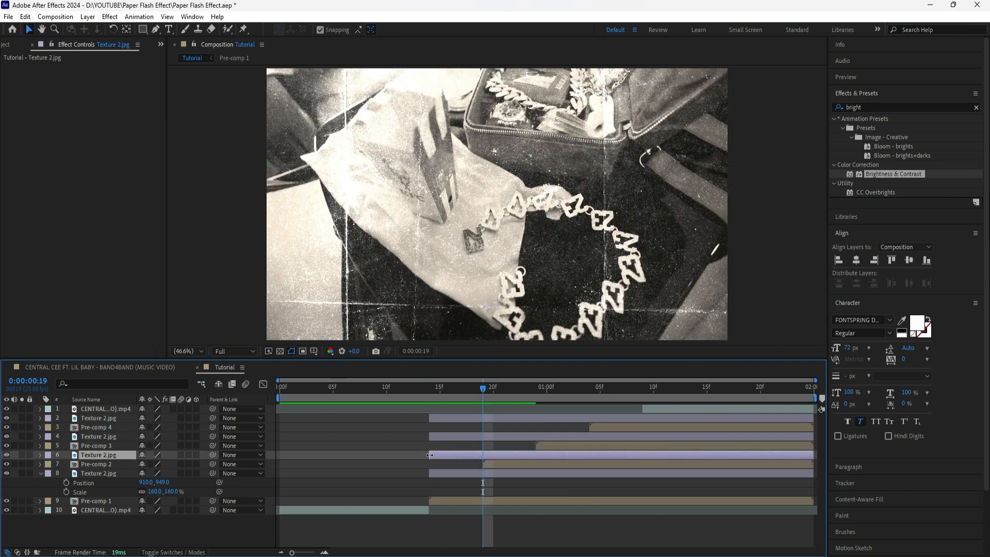
# - Trim the start of each texture copy to match the in point of the pre-comp beneath it
pyautogui.moveTo(429, 455); pyautogui.dragTo(483, 454)
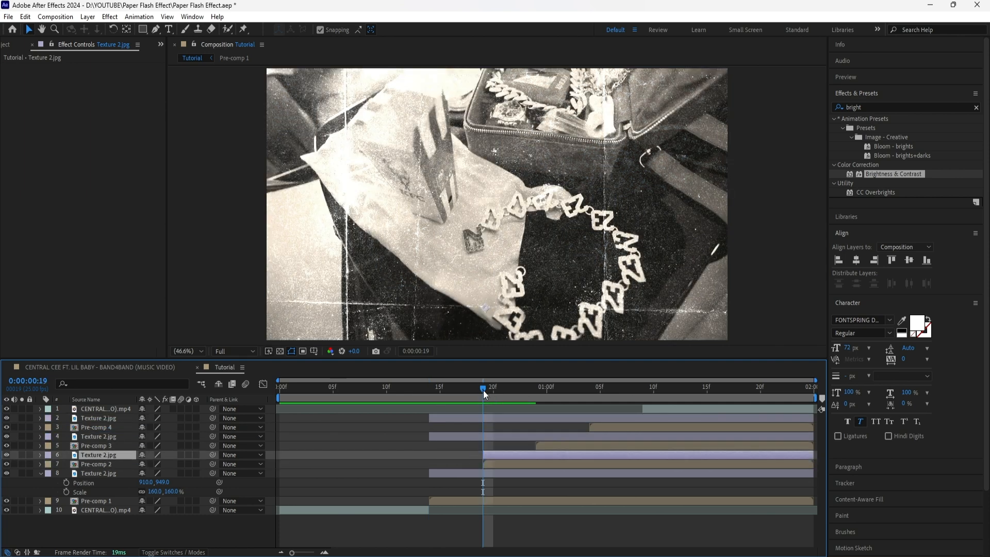
pyautogui.moveTo(485, 395); pyautogui.dragTo(533, 398)
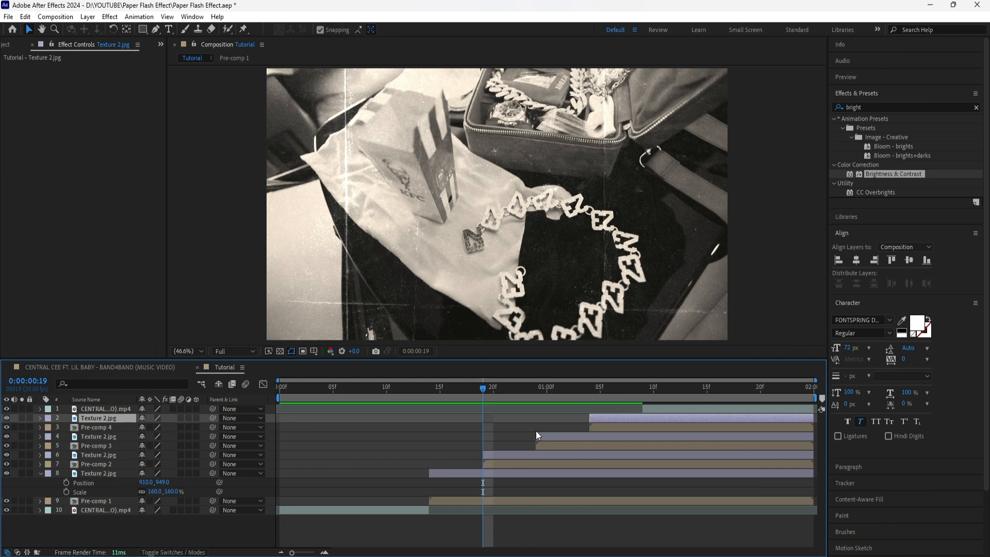
# - Scale Pre-comp 2 down to 81% and rotate it to -3°
pyautogui.click(496, 465)
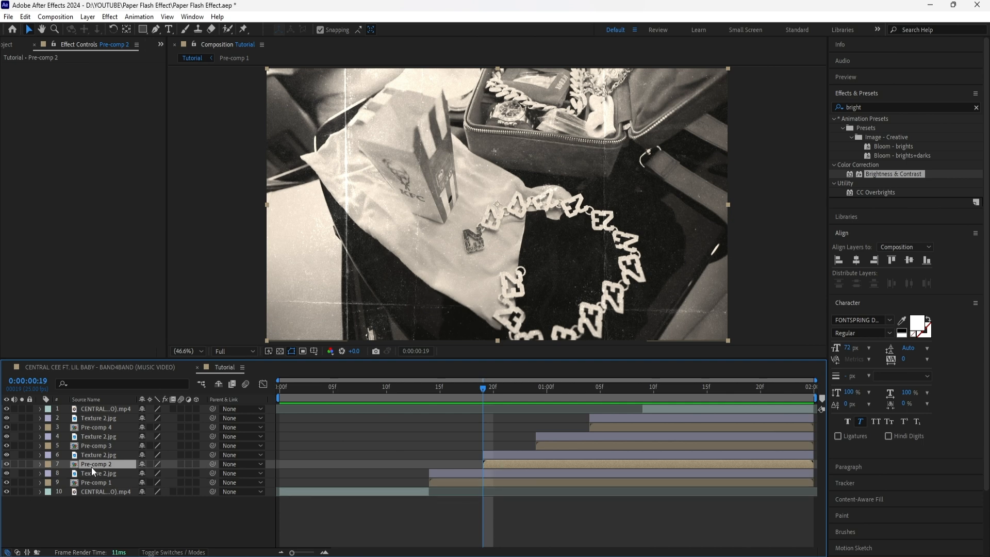
pyautogui.press('s')
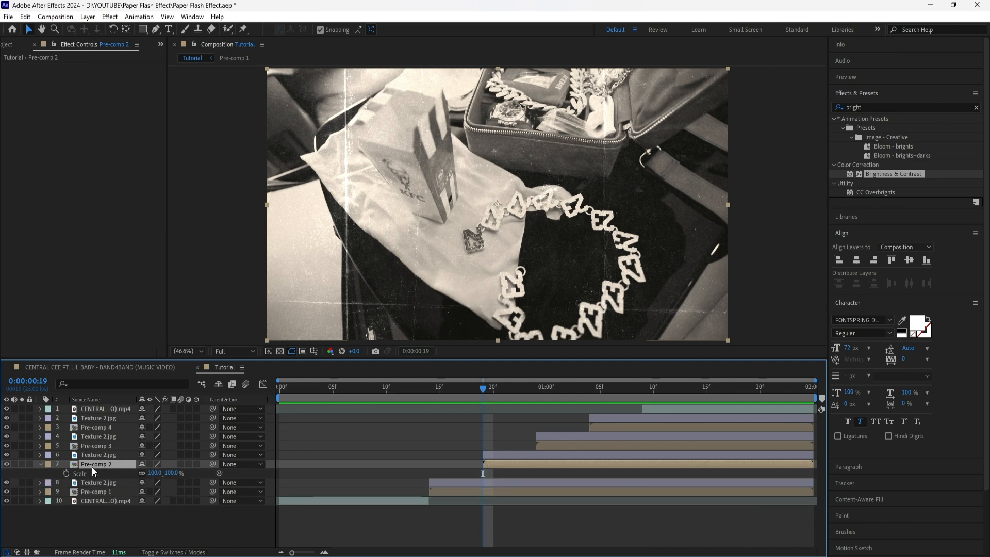
pyautogui.hotkey('shift', 'r')
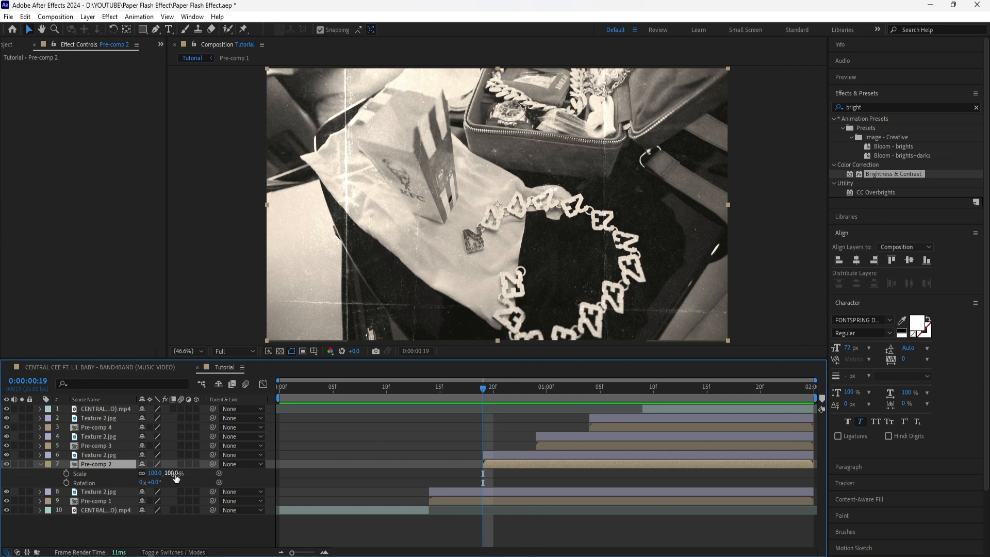
pyautogui.moveTo(176, 478); pyautogui.dragTo(154, 482)
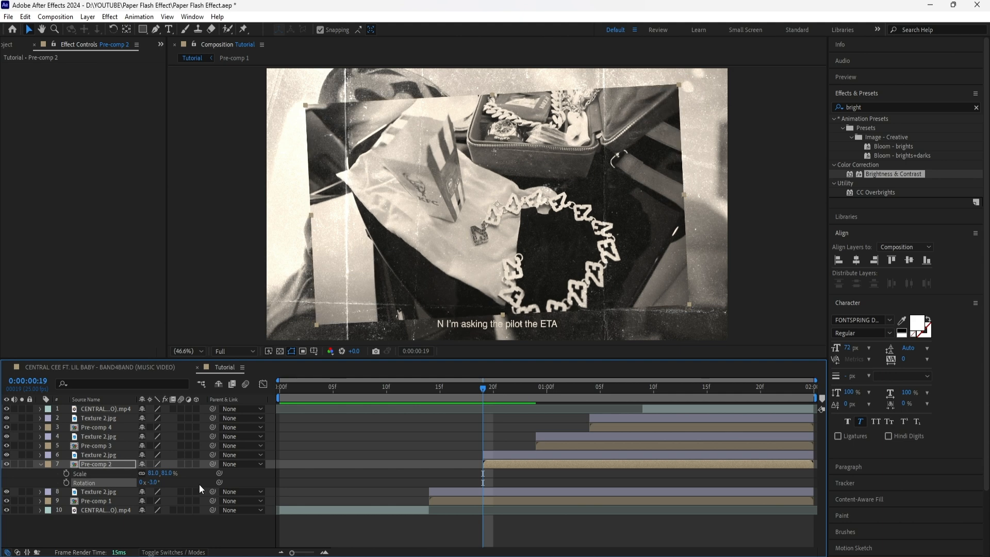
# - Scale Pre-comp 3 down to 68% and rotate it to +4°
pyautogui.click(107, 447)
pyautogui.press('i')
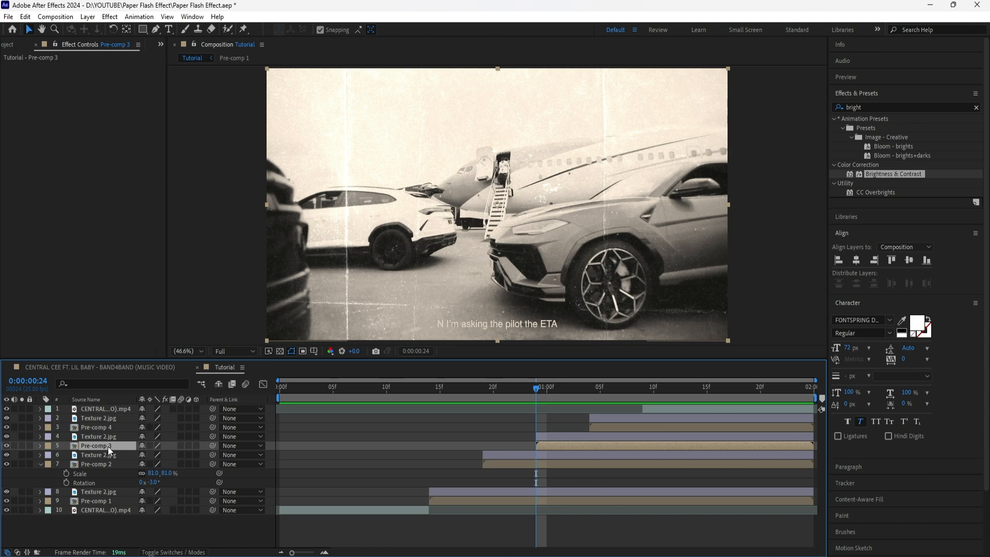
pyautogui.press('s')
pyautogui.hotkey('shift', 'r')
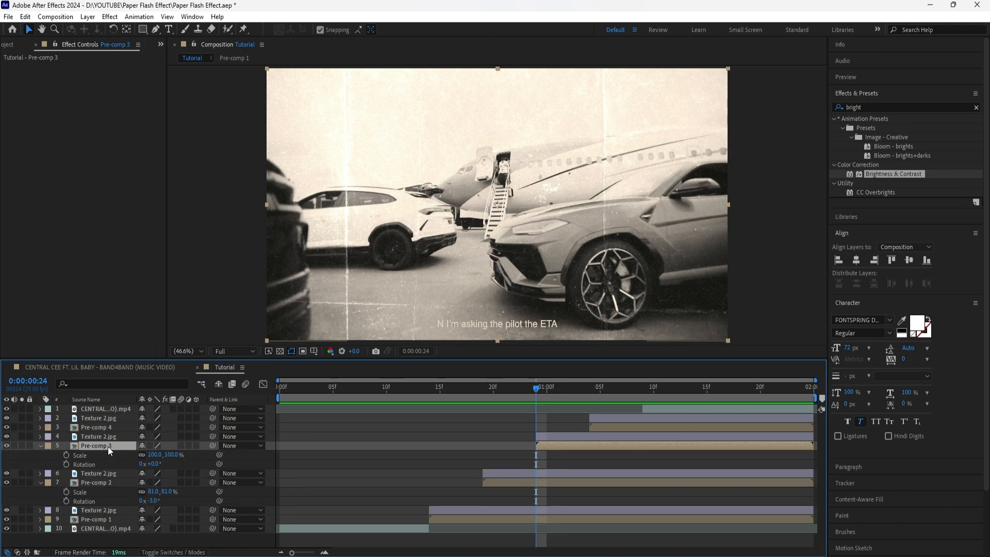
pyautogui.moveTo(172, 455)
pyautogui.mouseDown()
pyautogui.moveTo(159, 460)
pyautogui.moveTo(169, 463)
pyautogui.mouseUp()
# - Scale Pre-comp 4 down to 60% and rotate it to -10°
pyautogui.moveTo(536, 391); pyautogui.dragTo(589, 395)
pyautogui.click(604, 428)
pyautogui.press('s')
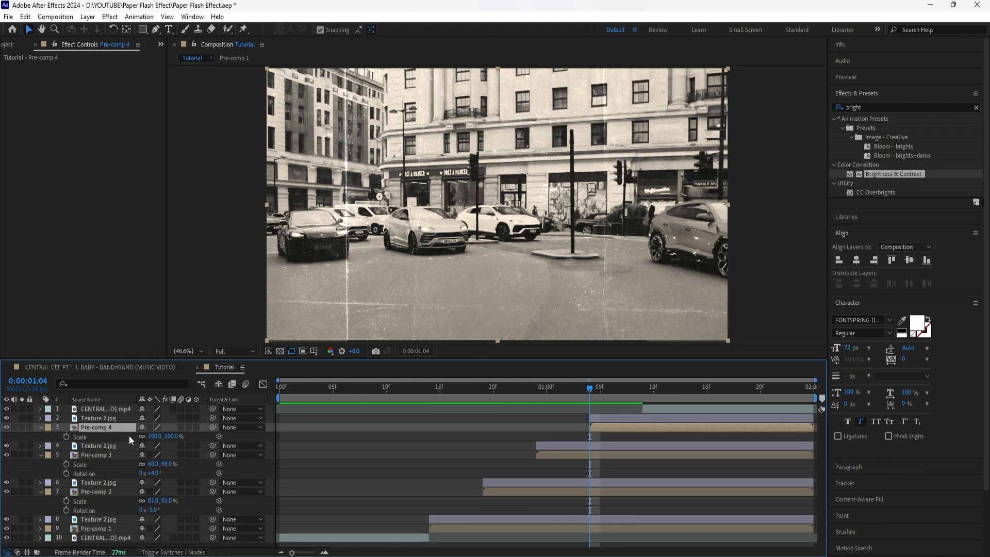
pyautogui.hotkey('shift', 'r')
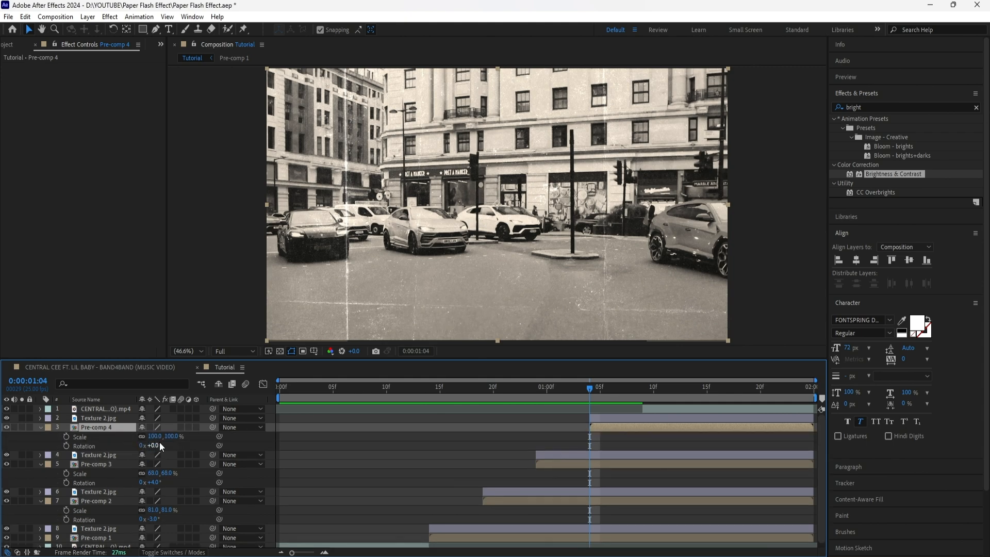
pyautogui.moveTo(166, 437); pyautogui.dragTo(149, 446)
pyautogui.click(398, 185)
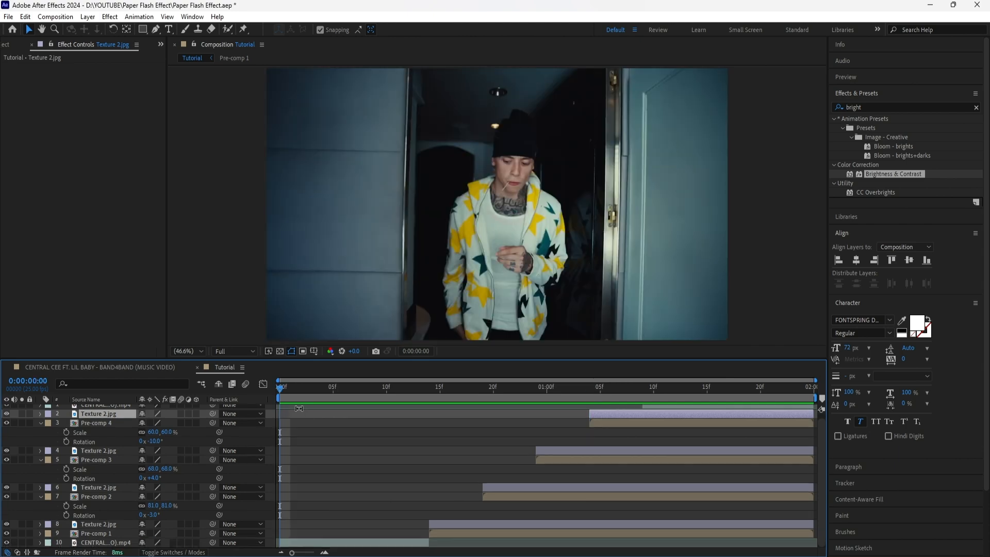
# - Play back the composition from the start to check the layered flash sequence
pyautogui.press('space')
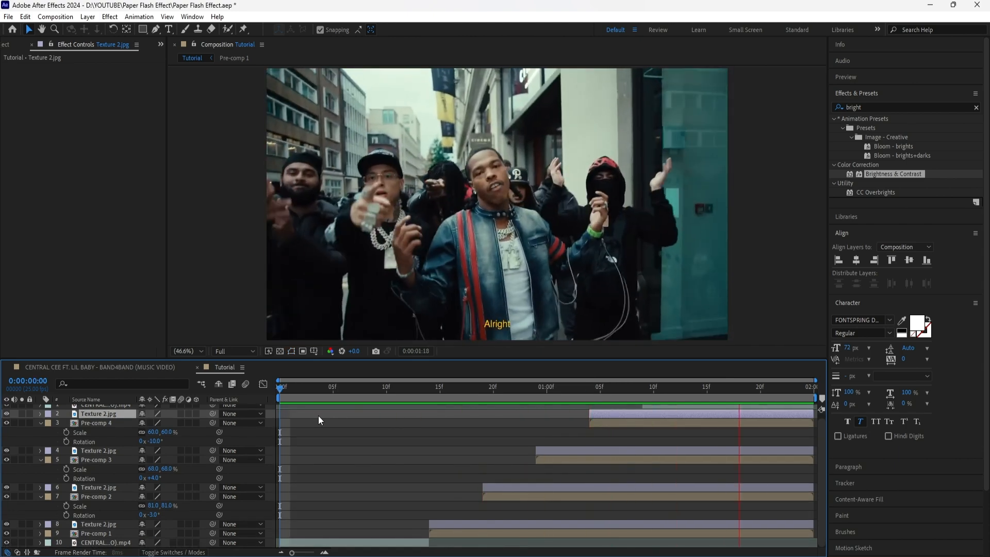
pyautogui.press('space')
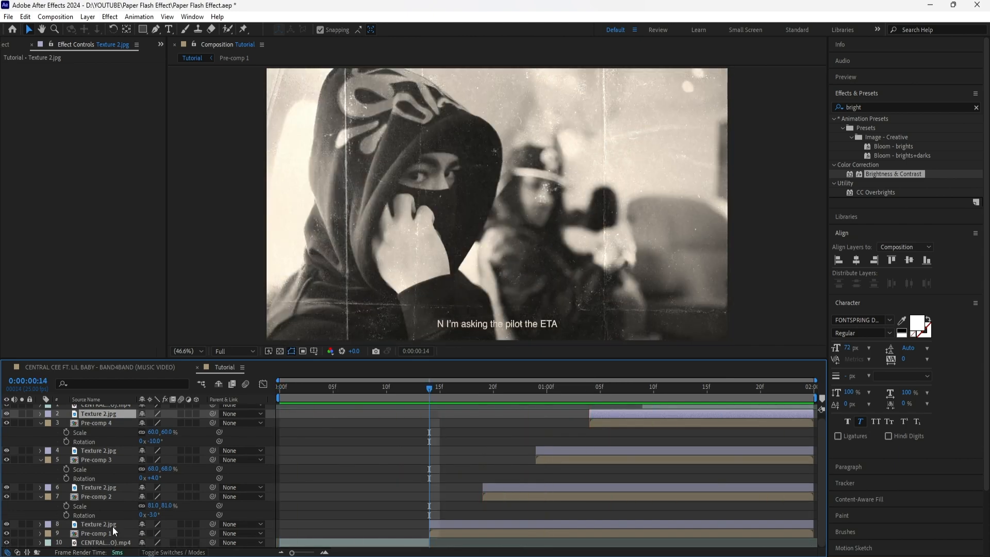
# - Add a new adjustment layer above Pre-comp 1's texture, starting at 0:00:00:14, and trim it to about three frames
pyautogui.click(112, 526)
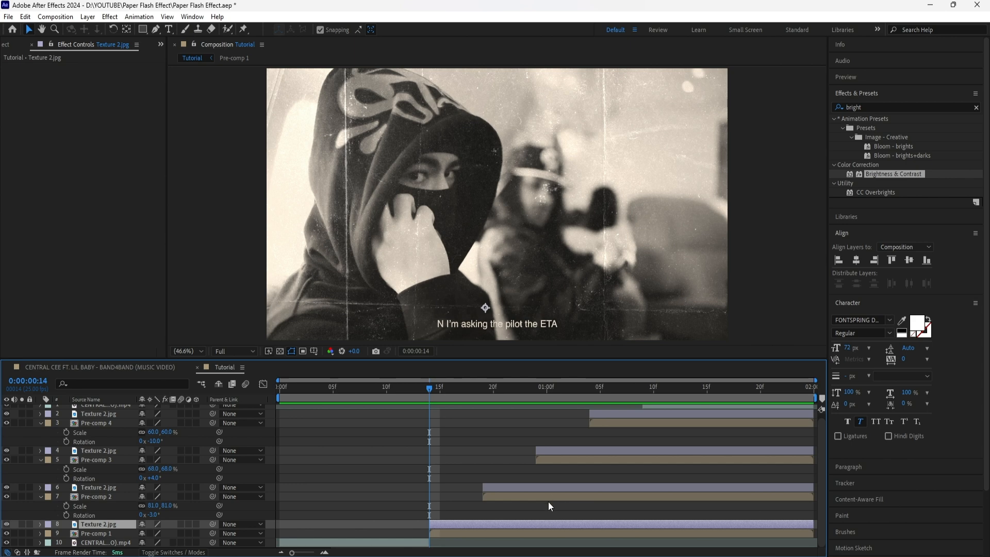
pyautogui.press(',')
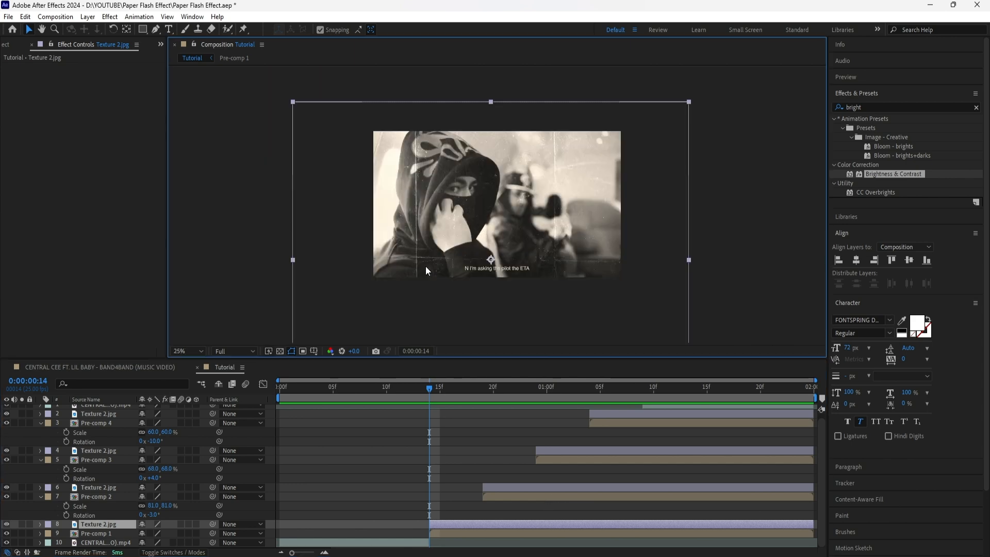
pyautogui.press(',')
pyautogui.rightClick(364, 226)
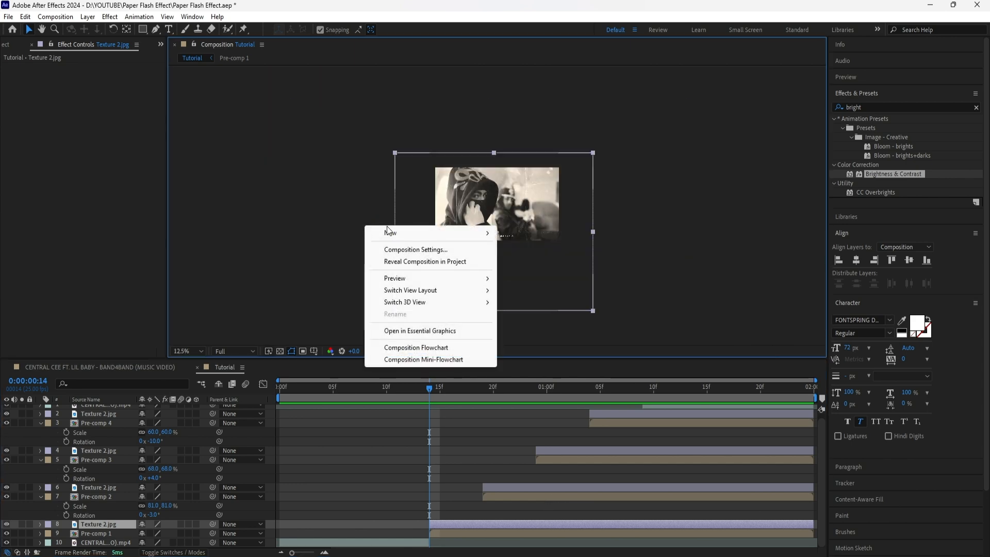
pyautogui.moveTo(393, 232)
pyautogui.click(530, 320)
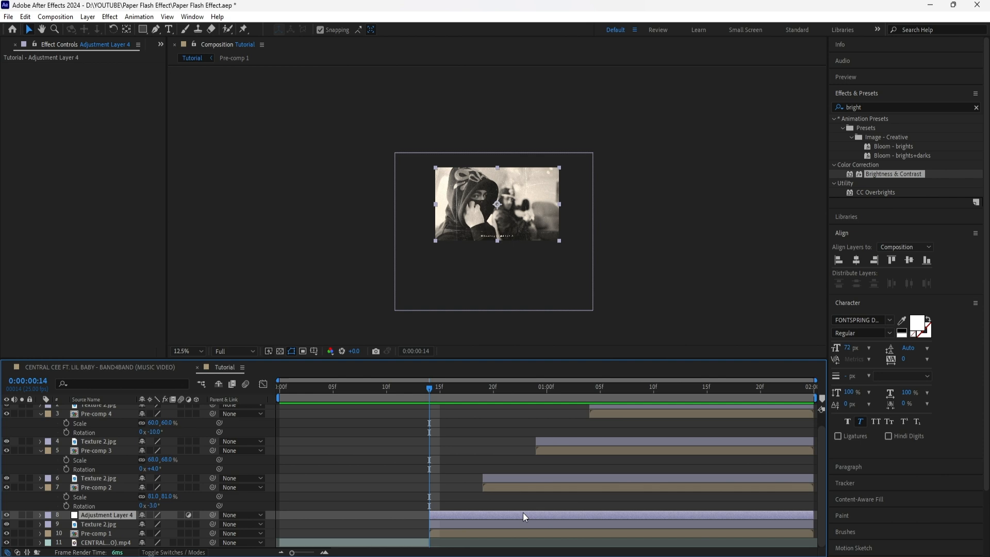
pyautogui.moveTo(453, 393); pyautogui.dragTo(427, 405)
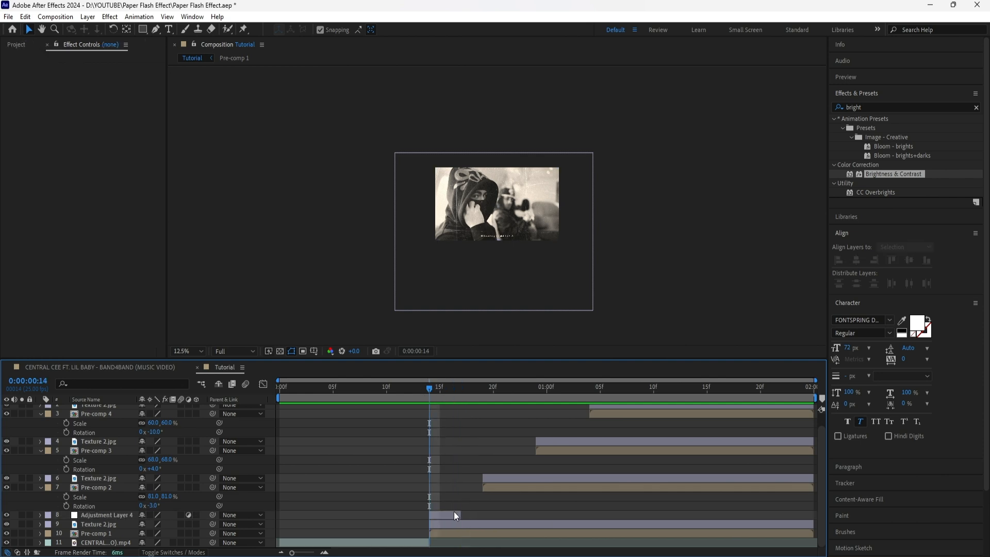
# - Apply the Exposure effect to the new adjustment layer and keyframe its Exposure at 4 at 0:00:00:14, with the composition view fitted
pyautogui.click(976, 108)
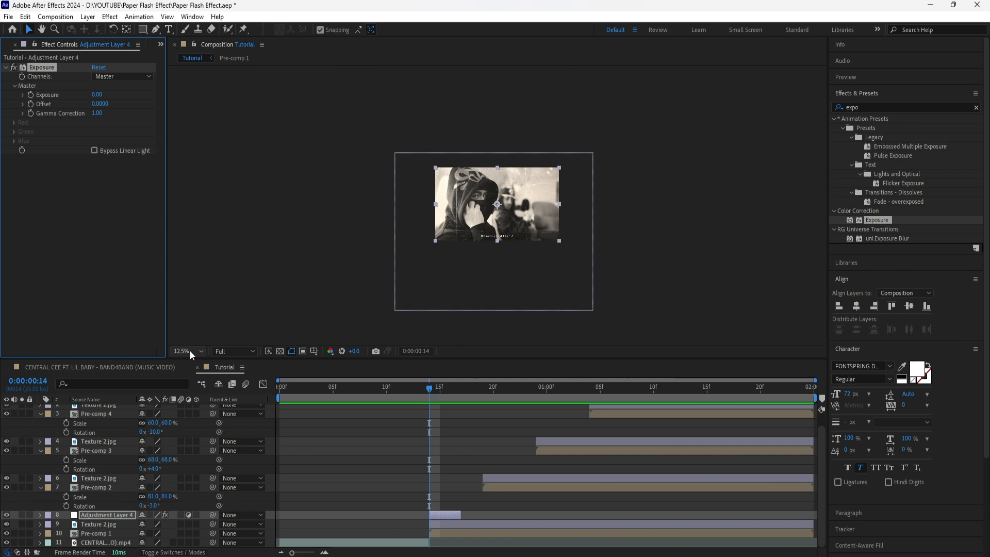
pyautogui.click(190, 351)
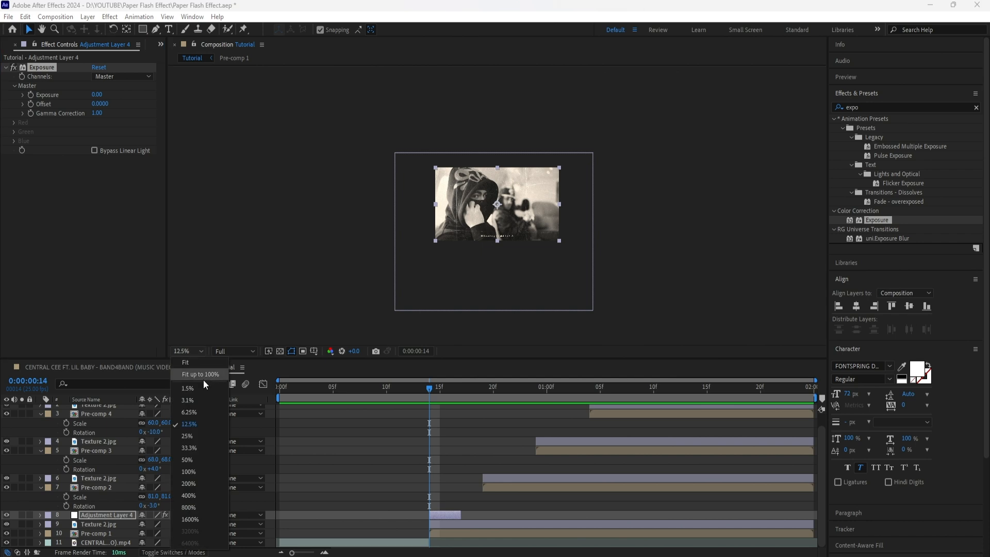
pyautogui.click(203, 380)
pyautogui.click(97, 95)
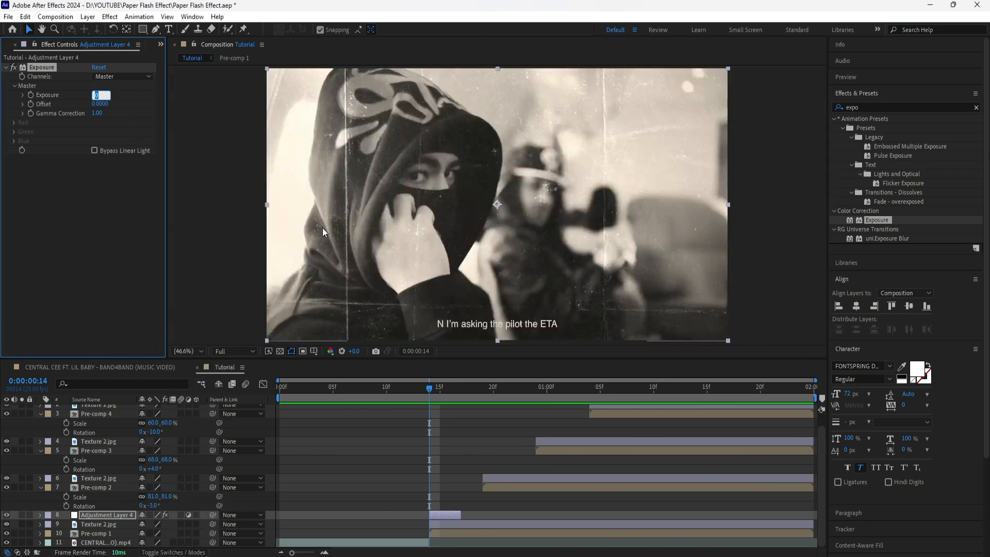
pyautogui.write('4')
pyautogui.press('Return')
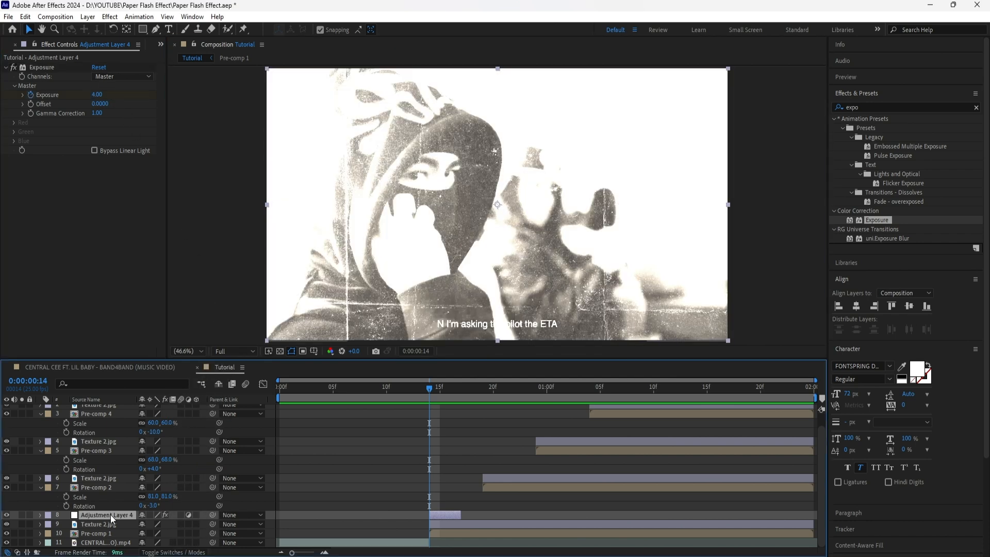
# - Add a second Exposure keyframe with value 0 three frames further on, at 0:00:00:17
pyautogui.press('u')
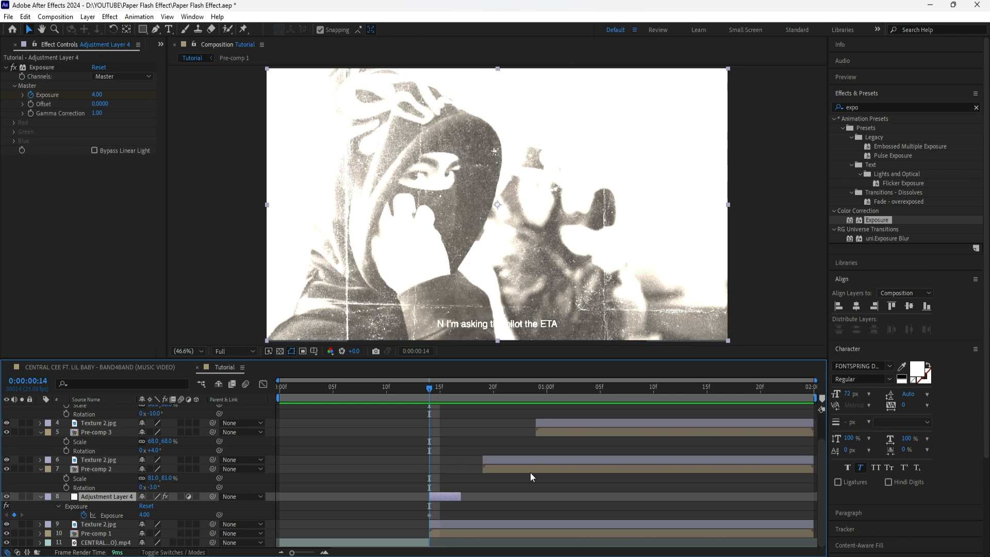
pyautogui.press('pagedown')
pyautogui.press('pagedown')
pyautogui.press('pagedown')
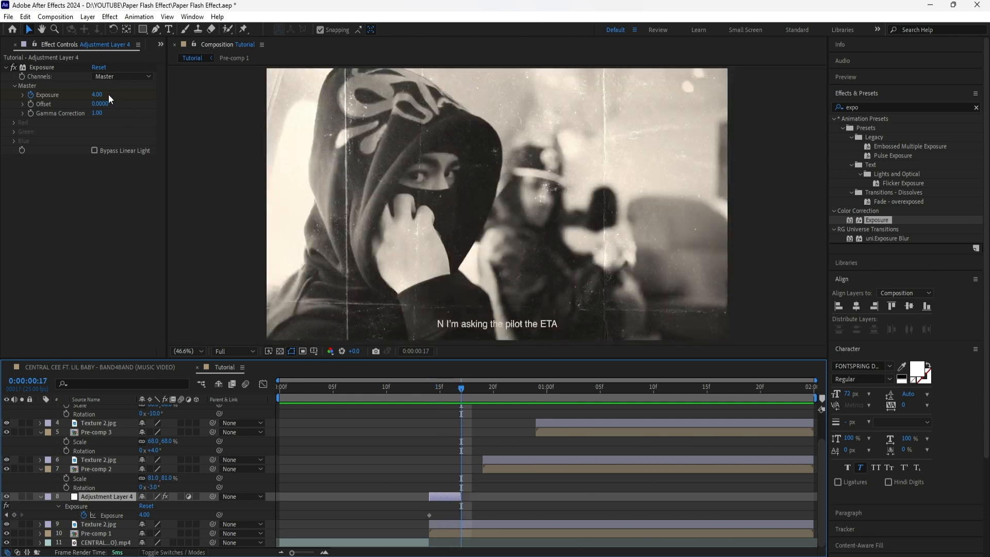
pyautogui.click(108, 94)
pyautogui.click(101, 96)
pyautogui.write('0')
pyautogui.click(115, 199)
# - Apply Easy Ease to both Exposure keyframes of the adjustment layer
pyautogui.moveTo(473, 506); pyautogui.dragTo(426, 520)
pyautogui.rightClick(463, 514)
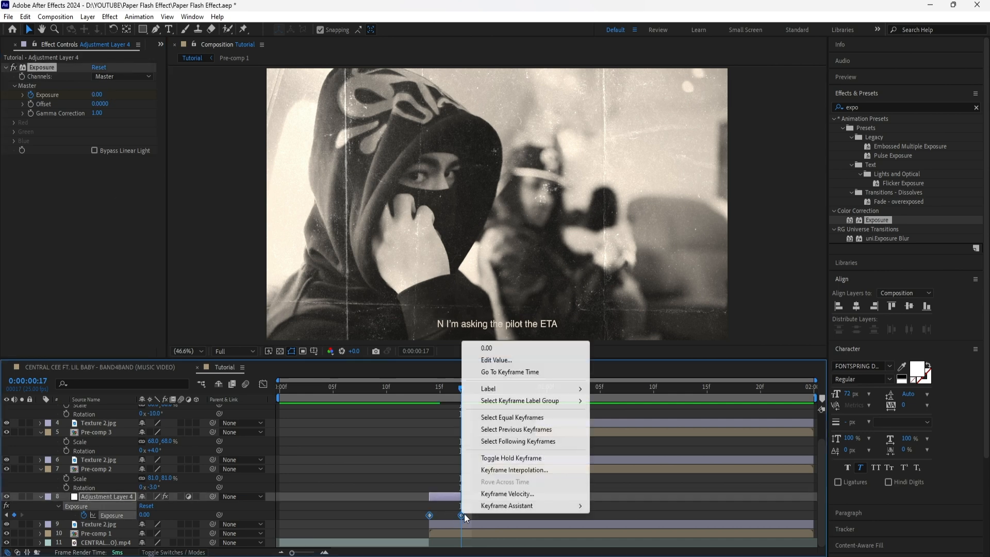
pyautogui.moveTo(530, 506)
pyautogui.click(614, 435)
# - Reshape the Exposure speed curve in the Graph Editor by extending the last keyframe's ease, so the flash drops sharply and settles slowly
pyautogui.press('pageup')
pyautogui.press('pageup')
pyautogui.press('pageup')
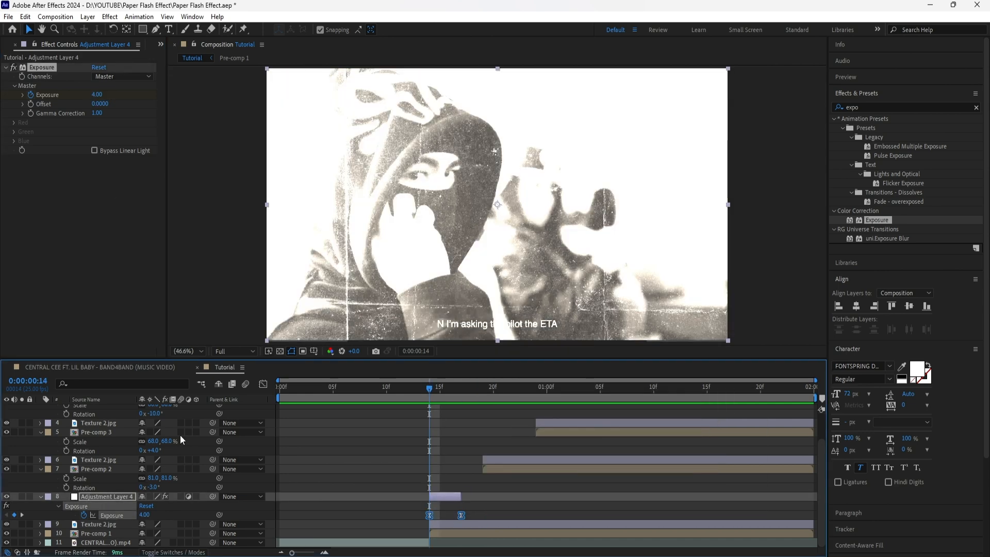
pyautogui.click(263, 384)
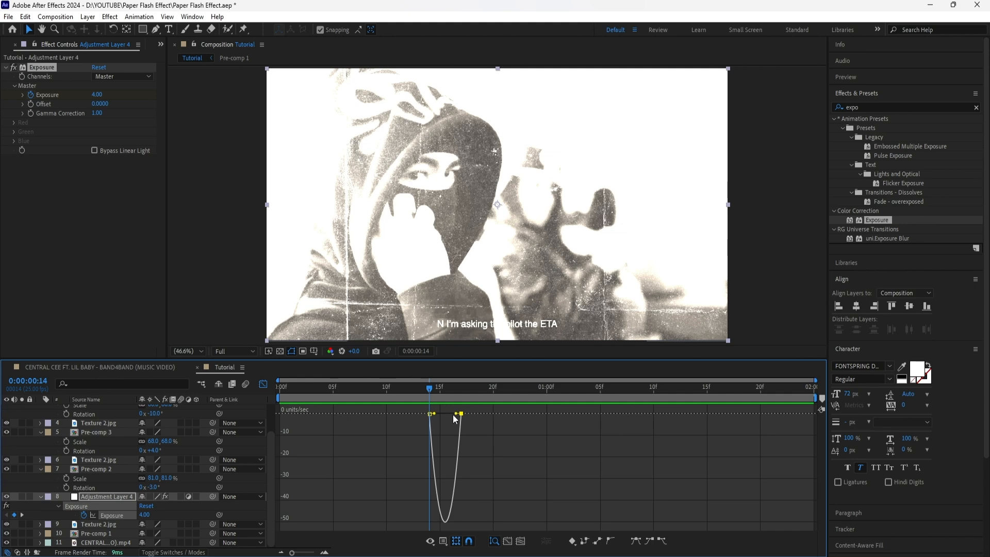
pyautogui.moveTo(460, 413); pyautogui.dragTo(444, 414)
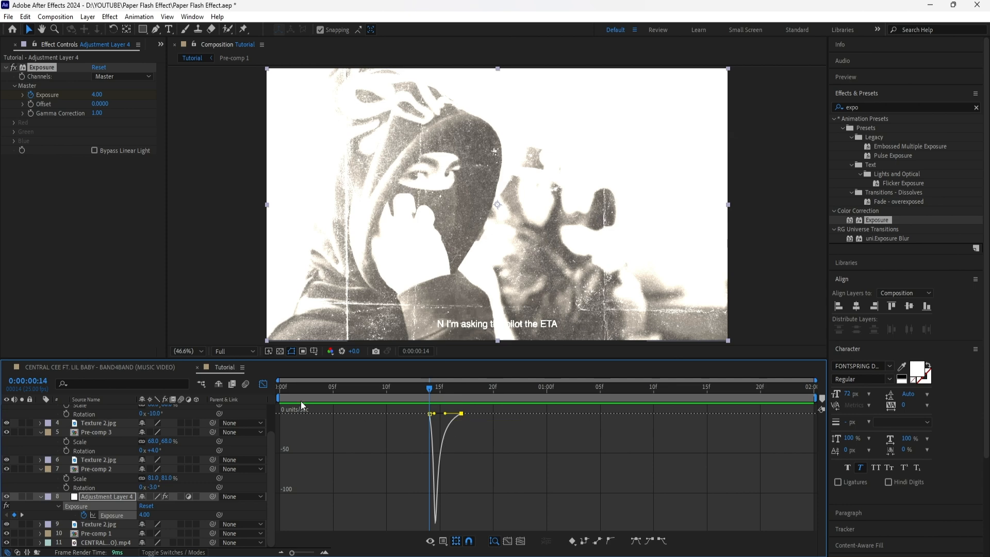
pyautogui.hotkey('shift', 'F3')
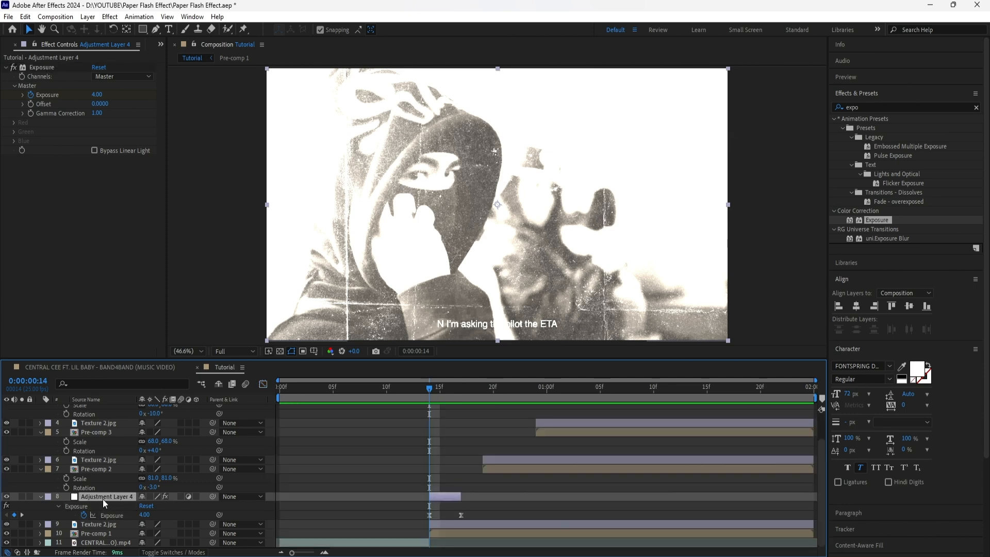
# - Duplicate the exposure adjustment layer four times, placing copies above the textures of Pre-comps 2, 3 and 4 and the final clip, aligned to each start
pyautogui.scroll(2, 104, 423)
pyautogui.click(105, 424)
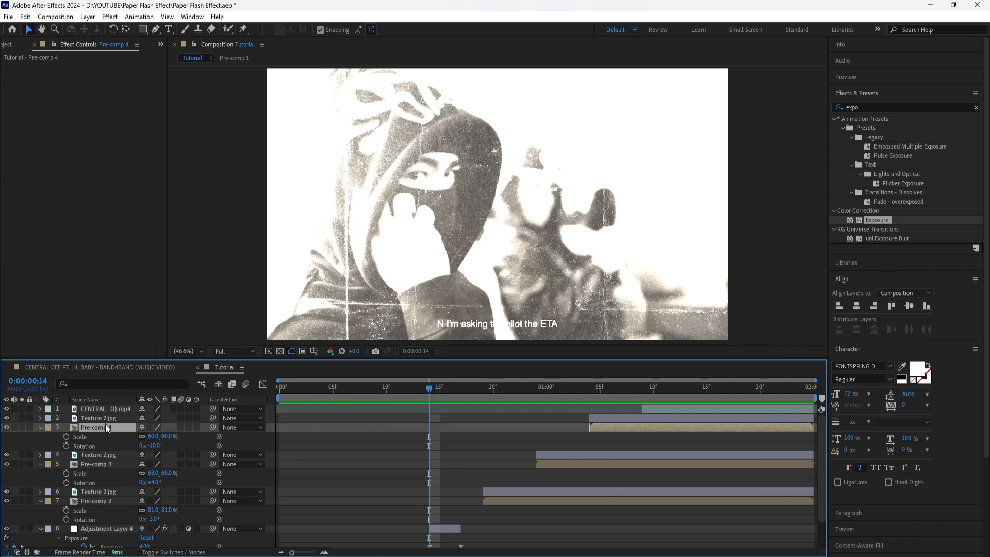
pyautogui.click(661, 407)
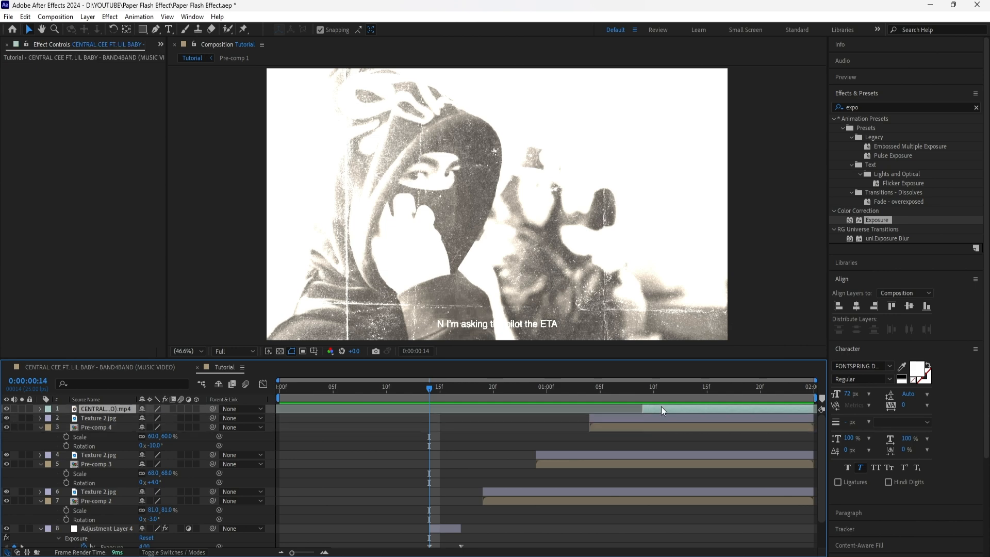
pyautogui.scroll(-2, 485, 494)
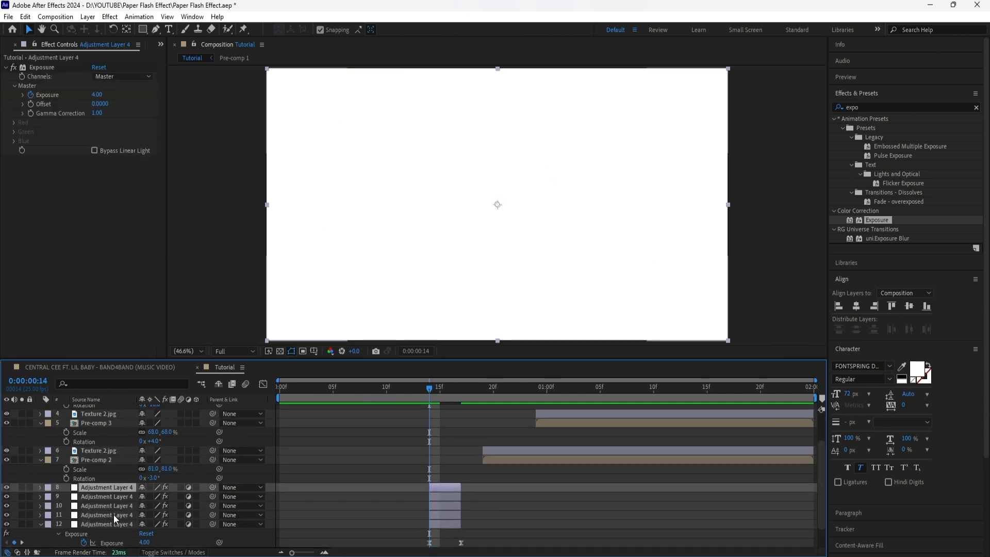
pyautogui.moveTo(113, 514); pyautogui.dragTo(111, 449)
pyautogui.moveTo(440, 450); pyautogui.dragTo(490, 450)
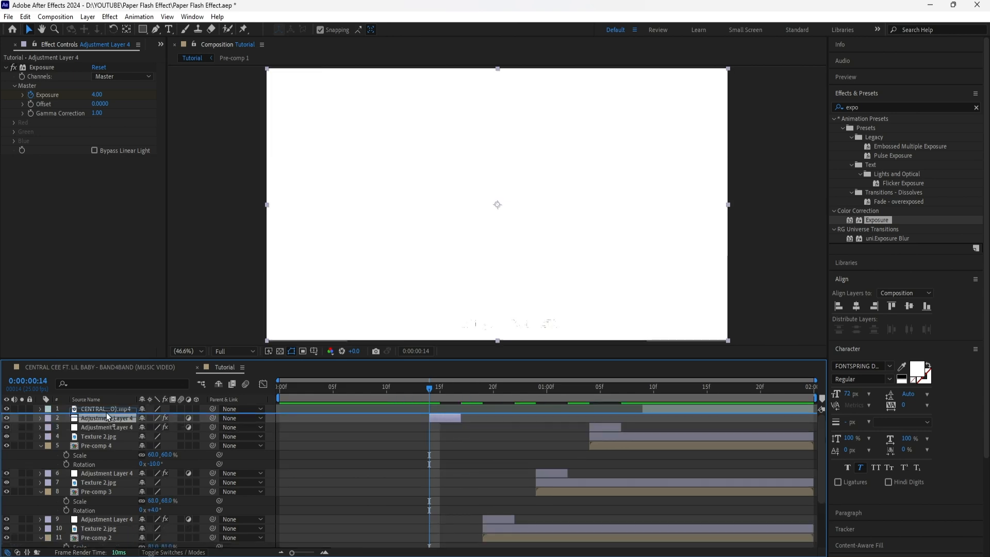
pyautogui.moveTo(106, 413); pyautogui.dragTo(106, 409)
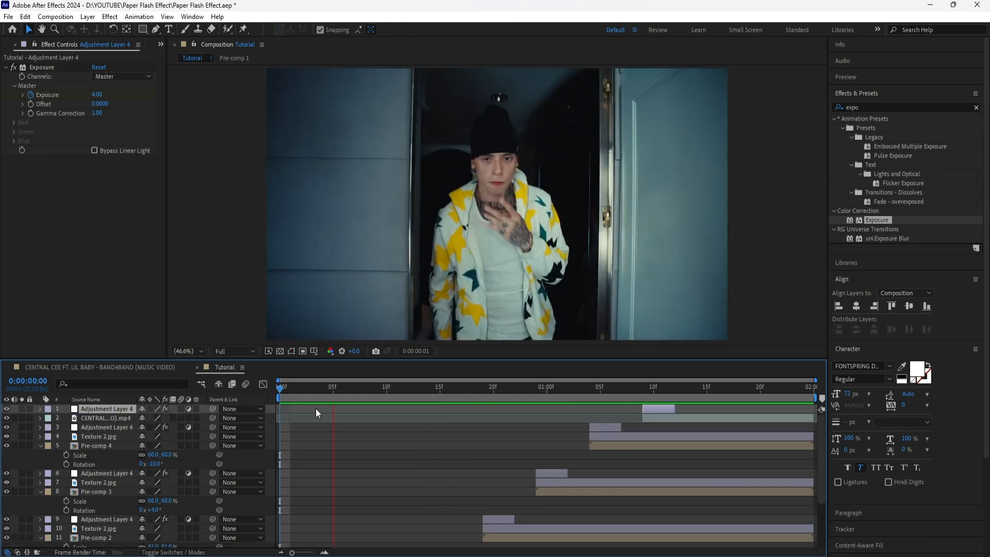